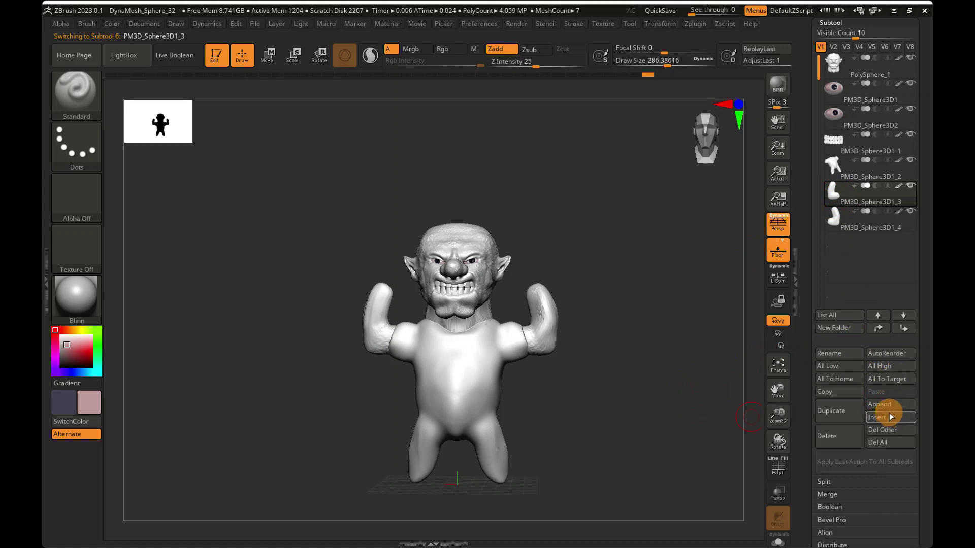
Step: Insert a new sphere subtool into the character and make that sphere the active subtool
left_click(888, 414)
left_click(407, 370)
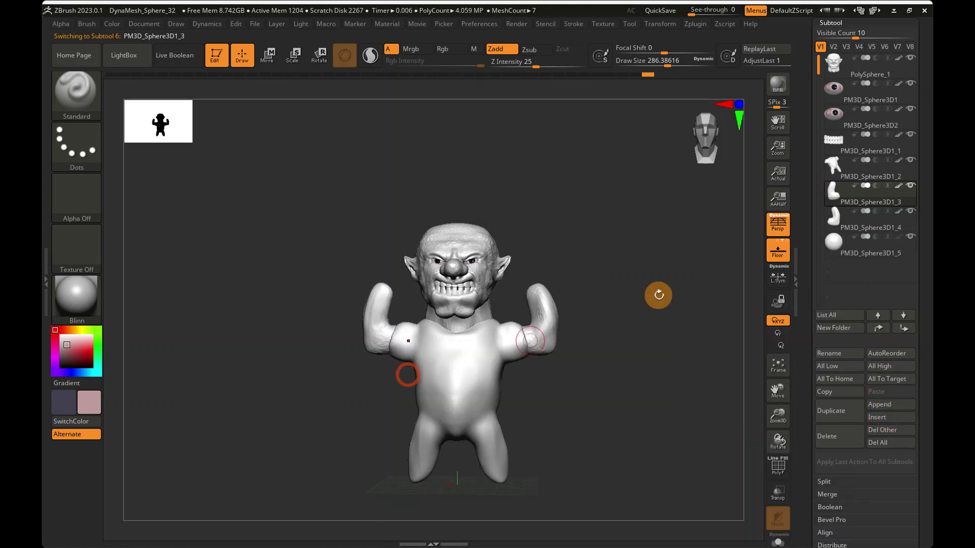
left_click(832, 242)
Step: Place the sphere on the tip of the raised forearm on the character's right side, centred on the arm in side view
left_click(267, 56)
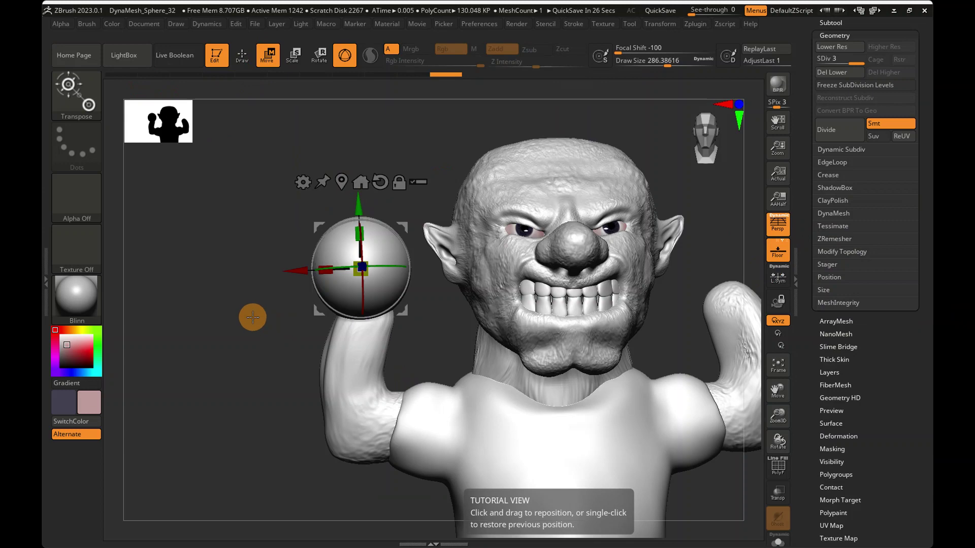
key("b")
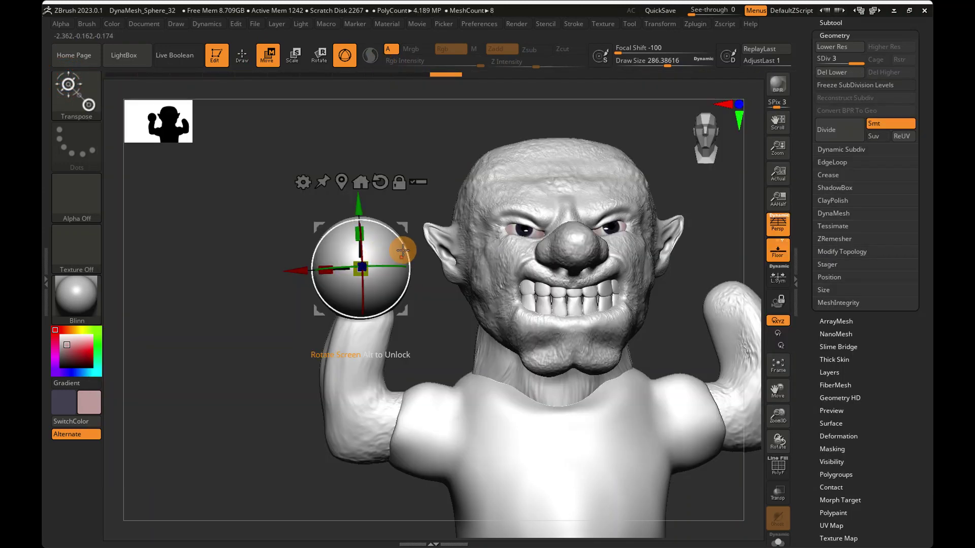
left_click_drag(292, 259, 300, 261)
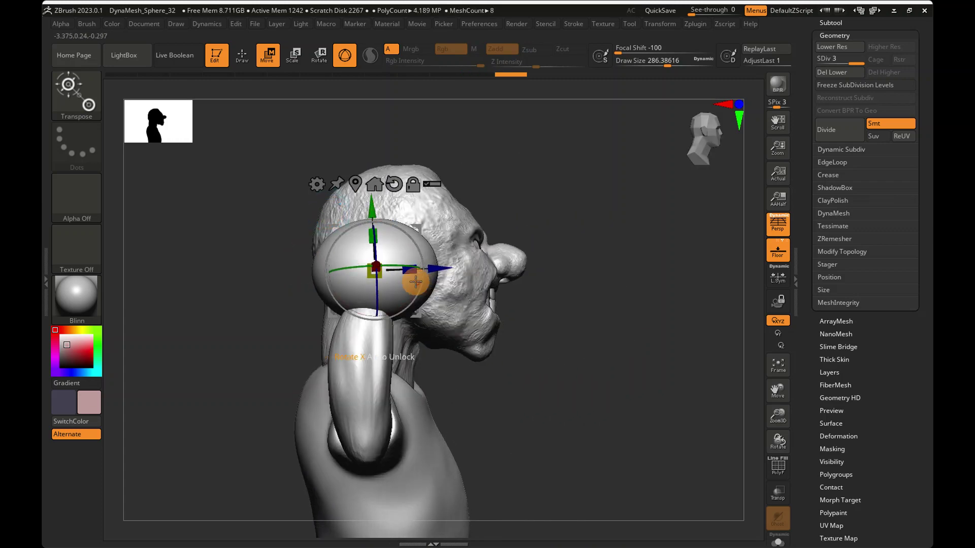
mouse_move(415, 282)
left_mouse_down()
mouse_move(401, 277)
mouse_move(434, 272)
mouse_move(425, 278)
left_mouse_up()
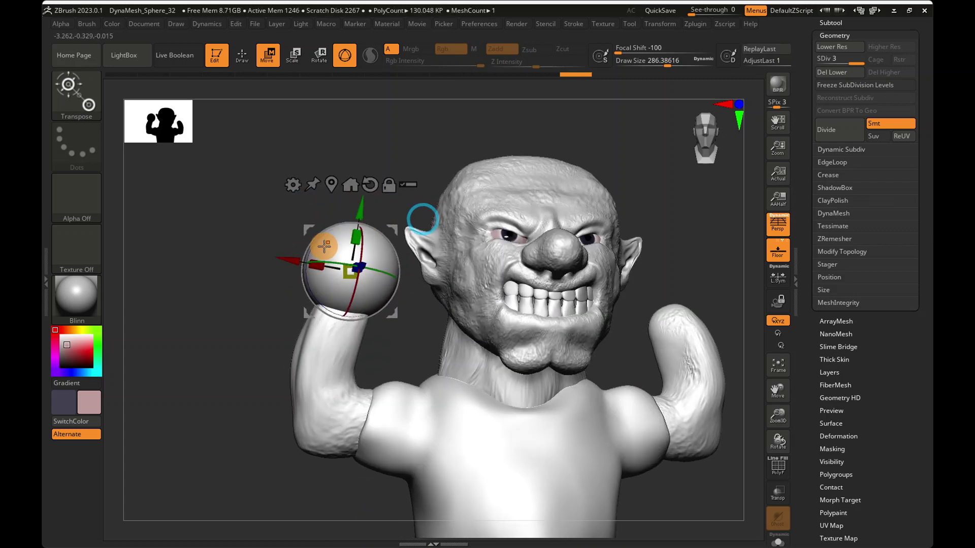
mouse_move(424, 217)
left_mouse_down()
mouse_move(400, 274)
mouse_move(228, 135)
left_mouse_up()
Step: Switch to the Standard brush and set the draw size to about 163
left_click(54, 96)
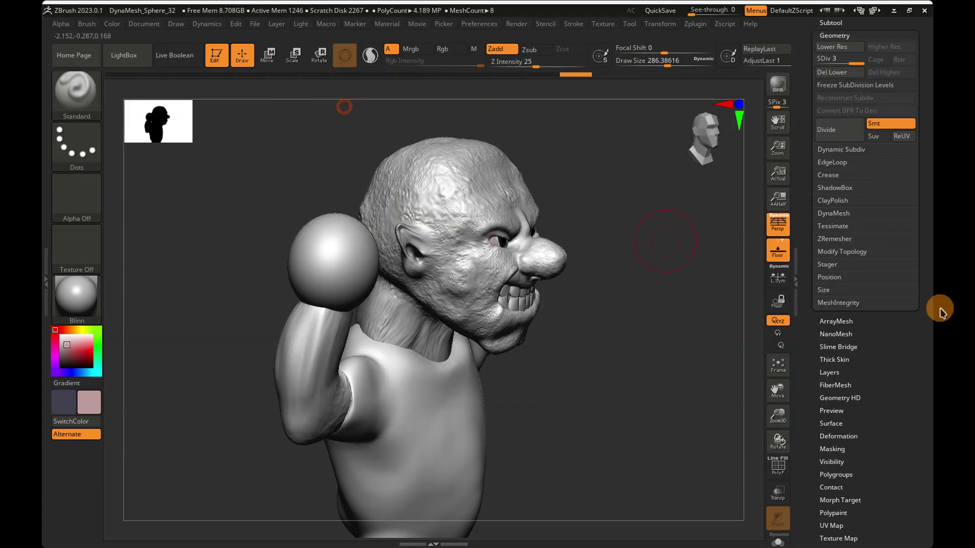
left_click_drag(744, 263, 808, 271)
left_click_drag(614, 352, 449, 345)
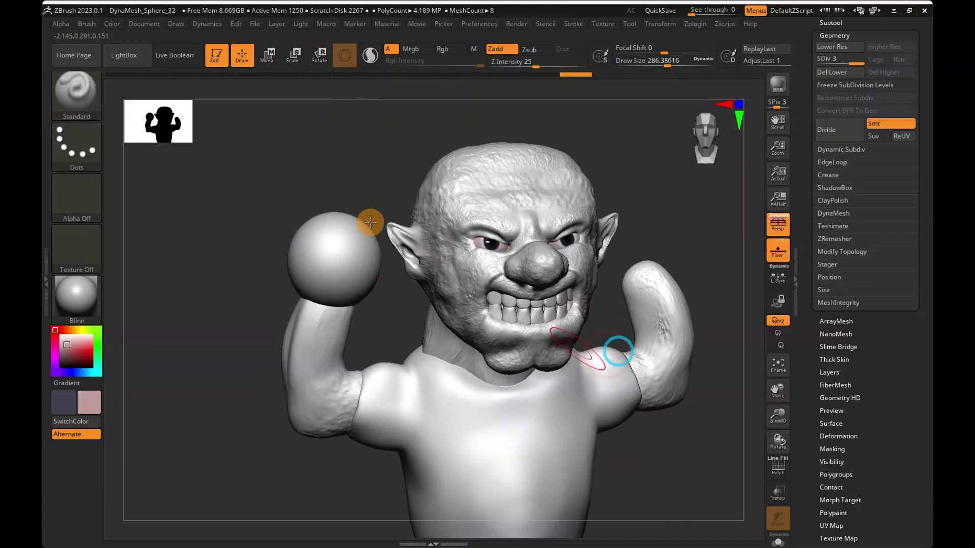
left_click(660, 61)
key("Return")
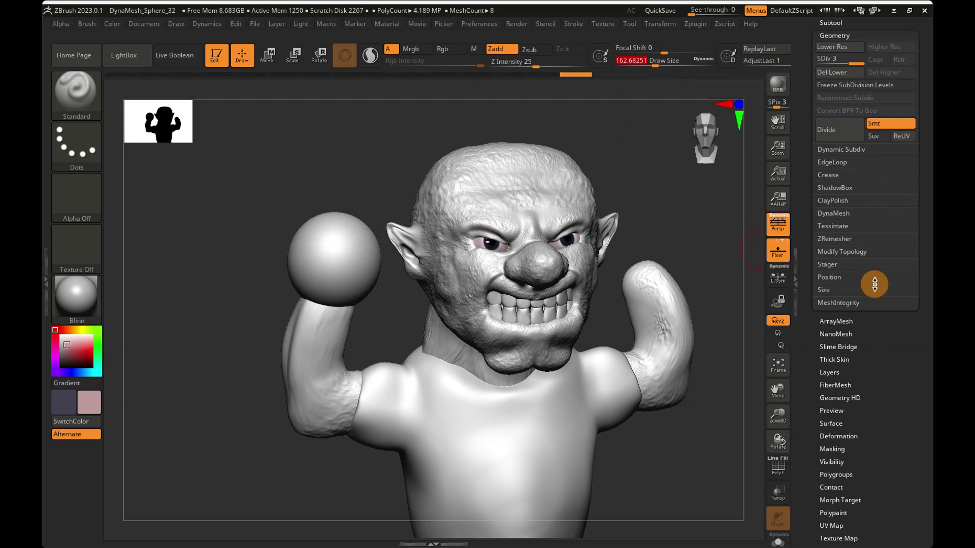
Step: Select the forearm subtool PM3D_Sphere3D1_3 and move it outward along X by about 0.36
scroll(874, 284, "up", 4)
left_click(834, 233)
left_click(833, 192)
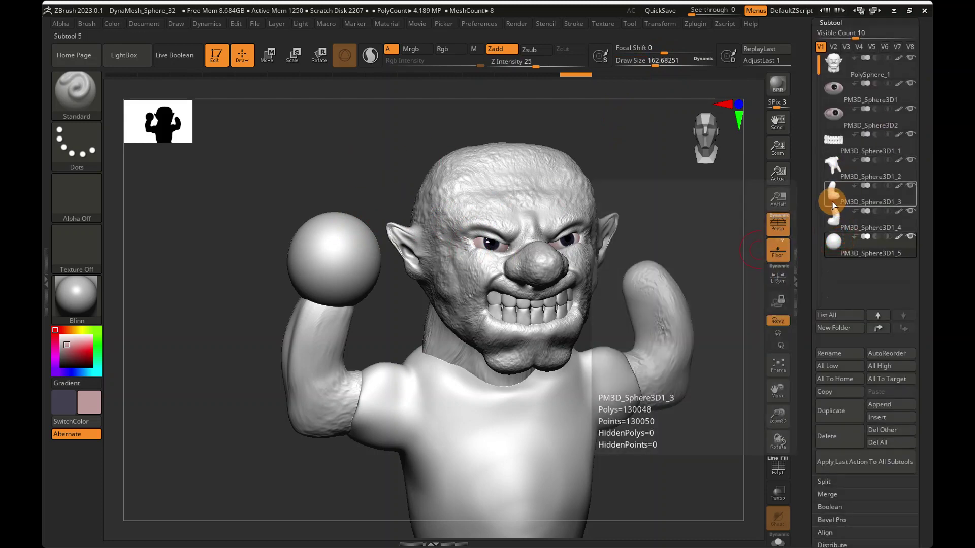
left_click(267, 55)
left_click_drag(280, 407, 260, 408)
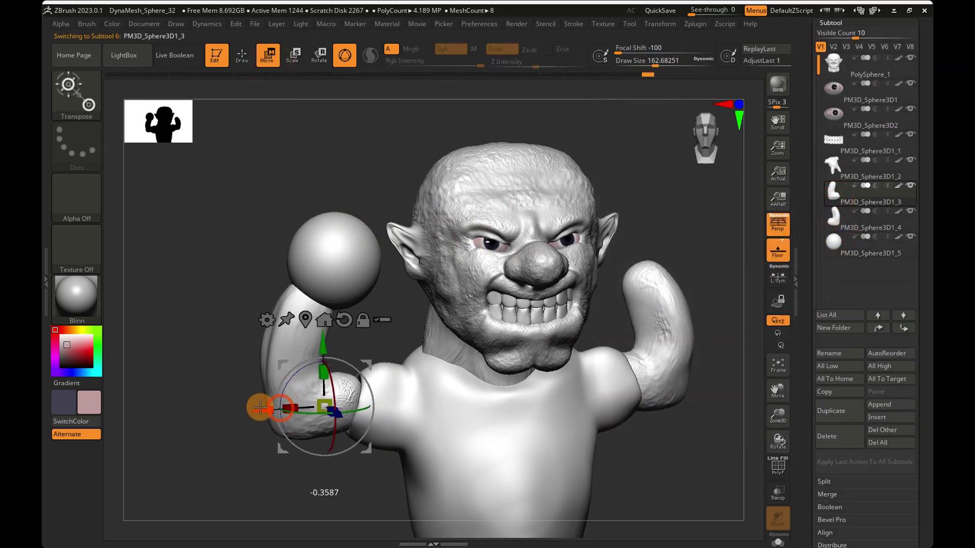
Step: Reshape the forearm's elbow end against the upper arm with the Move brush at draw sizes of about 453 and 262
left_click(76, 97)
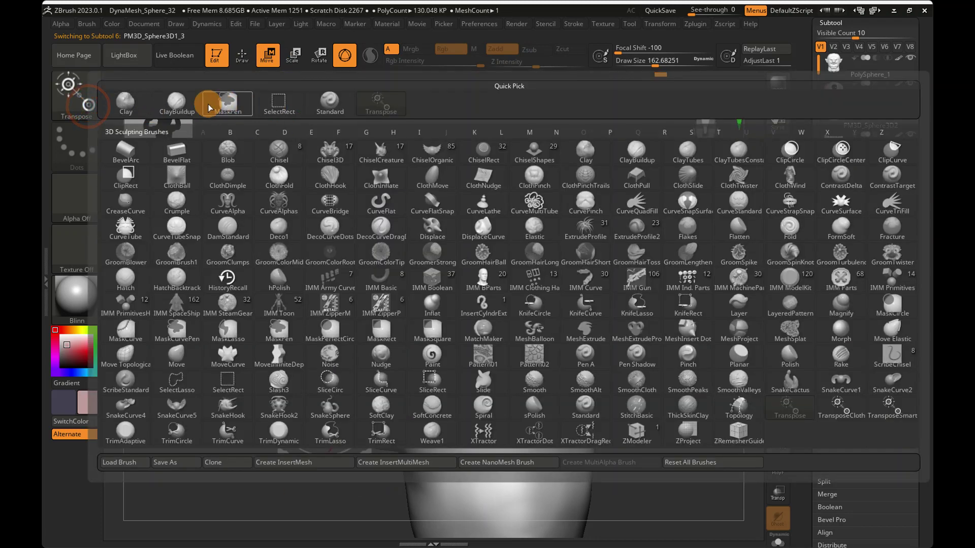
left_click(184, 354)
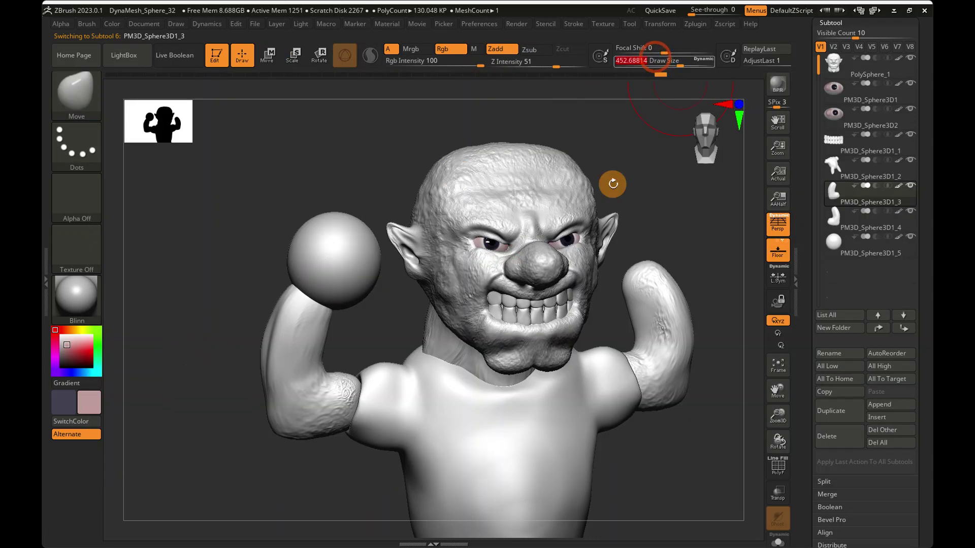
mouse_move(360, 417)
left_mouse_down()
mouse_move(379, 395)
mouse_move(355, 391)
mouse_move(353, 381)
left_mouse_up()
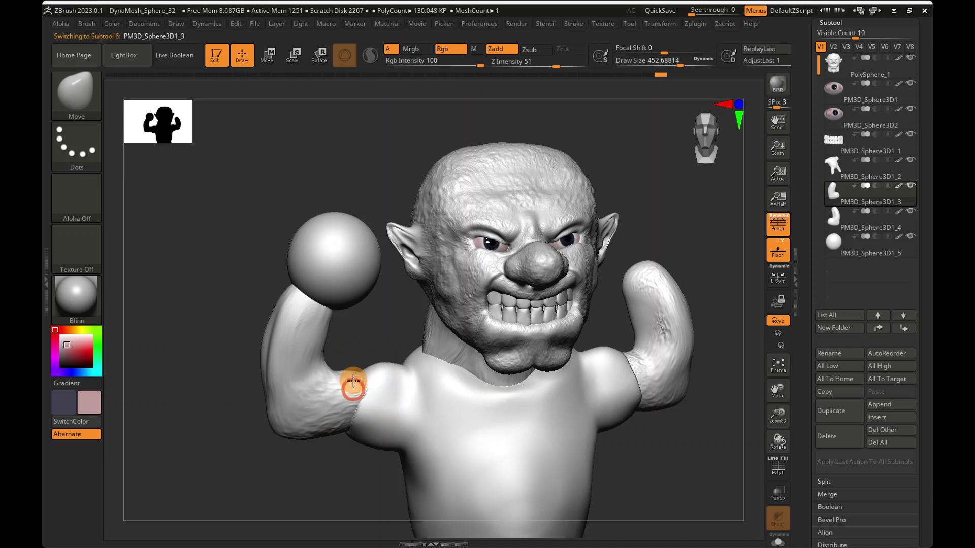
left_click(676, 62)
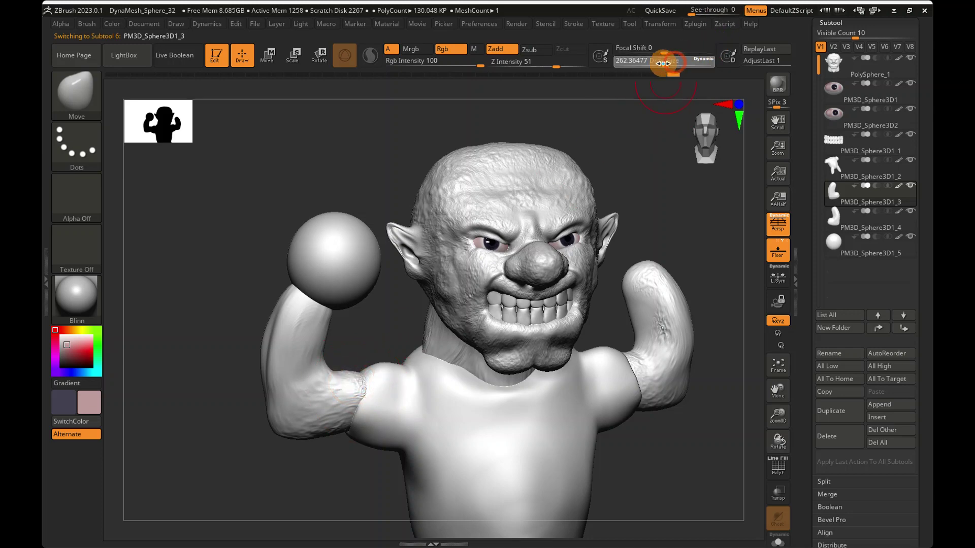
right_click_drag(459, 285, 513, 300)
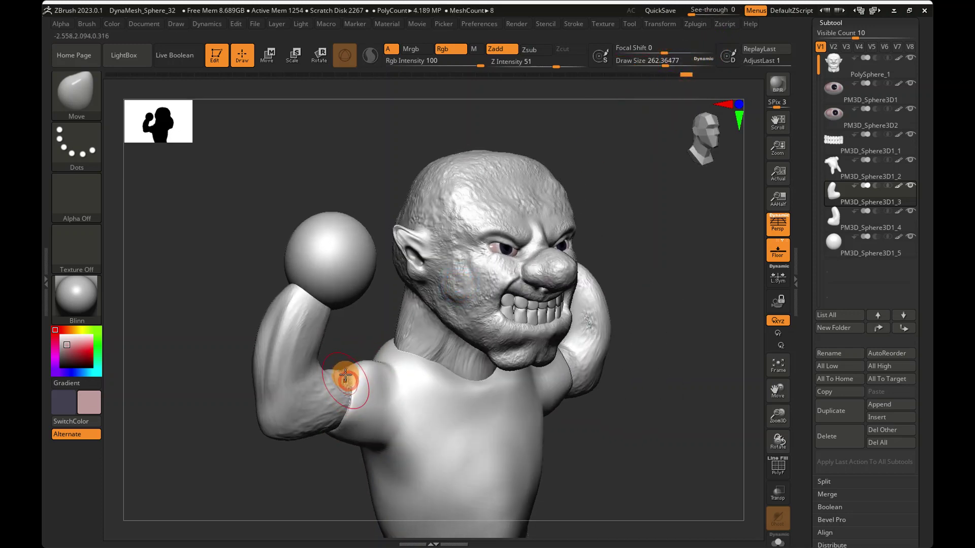
right_click_drag(401, 385, 343, 373)
mouse_move(333, 374)
left_mouse_down()
mouse_move(333, 364)
mouse_move(325, 370)
left_mouse_up()
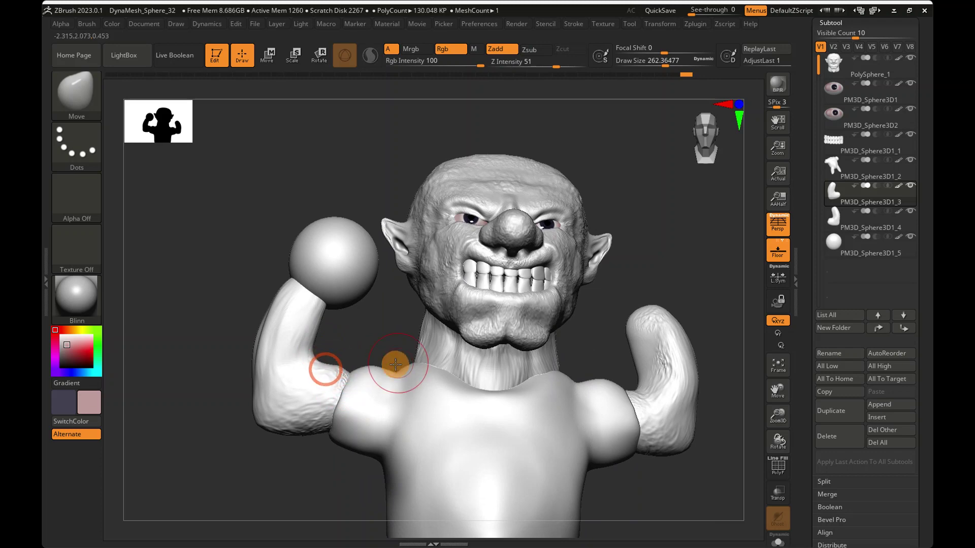
right_click_drag(396, 360, 391, 374)
Step: Select the opposite forearm subtool PM3D_Sphere3D1_4 and move it slightly outward from the upper arm along X
right_click_drag(487, 382, 415, 364, "alt")
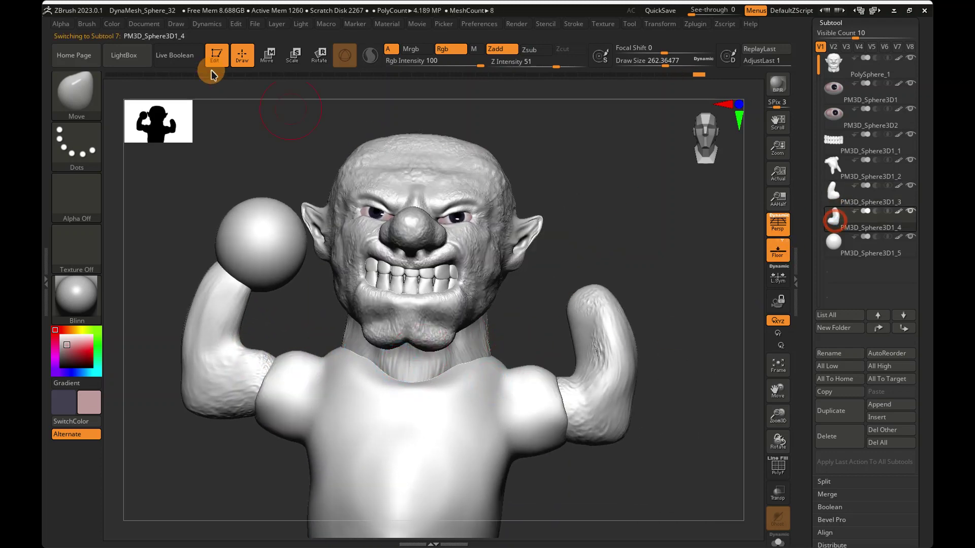
key("w")
left_click_drag(633, 418, 639, 418)
right_click_drag(647, 340, 621, 357)
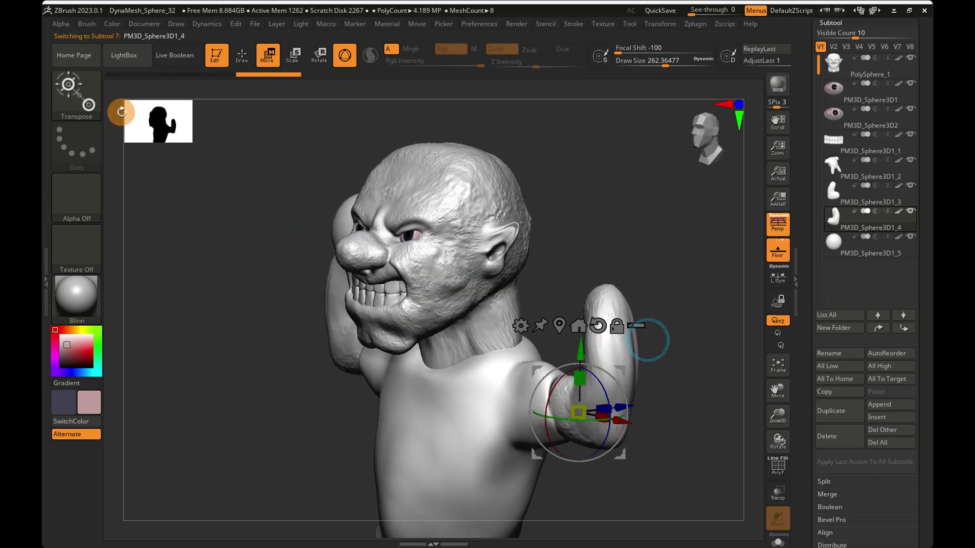
Step: Adjust the shape of the PM3D_Sphere3D1_4 forearm with the Move brush
left_click(86, 96)
left_click(281, 99)
mouse_move(420, 191)
right_mouse_down()
mouse_move(474, 188)
mouse_move(449, 183)
right_mouse_up()
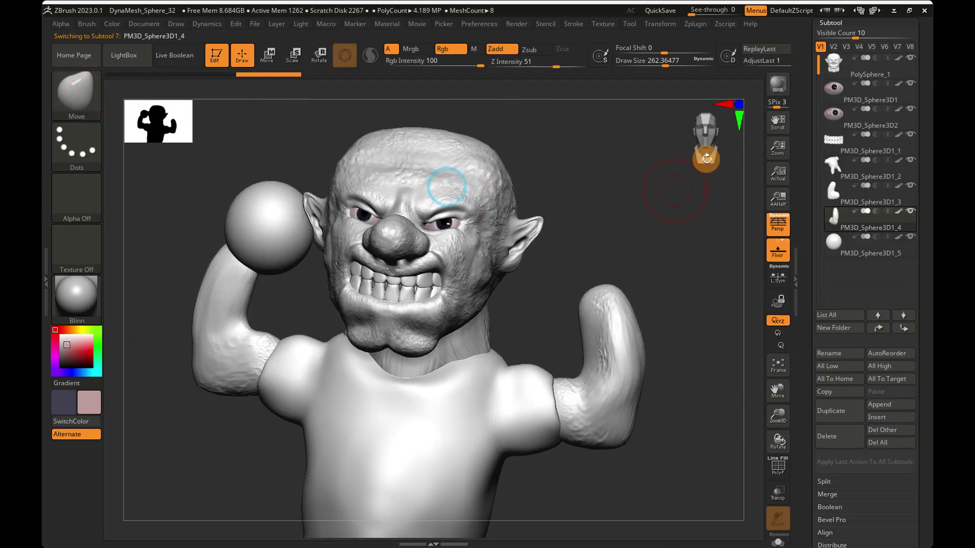
left_click(723, 136)
Step: Move the PM3D_Sphere3D1_4 forearm further outward along X and reshape its elbow with the Move brush at draw size about 280
left_click(270, 54)
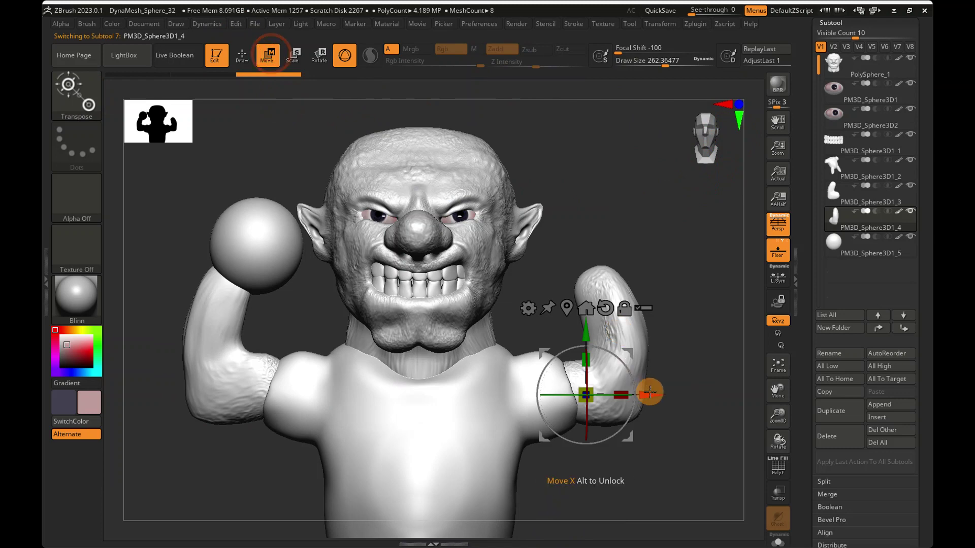
left_click_drag(646, 392, 657, 389)
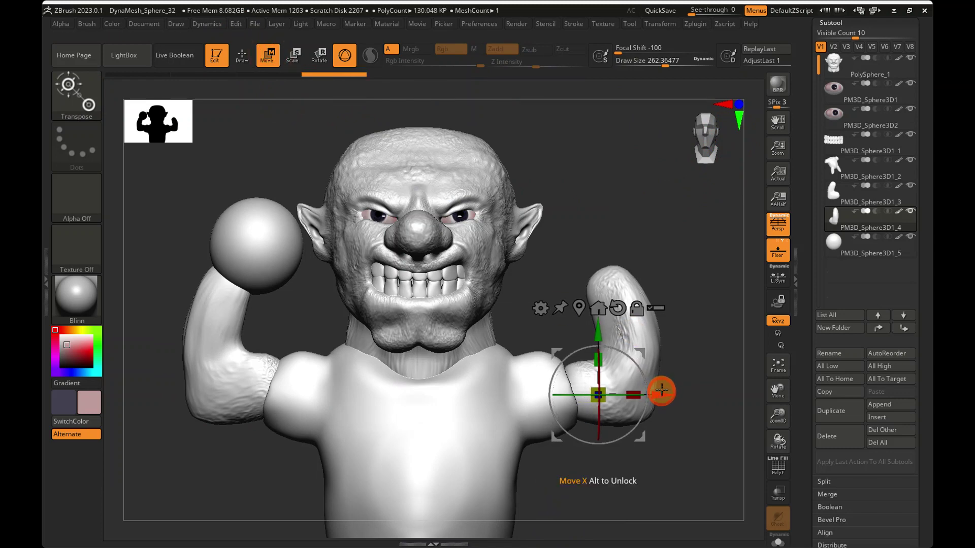
left_click(66, 92)
left_click(296, 113)
left_click_drag(663, 66, 662, 61)
mouse_move(565, 373)
right_mouse_down()
mouse_move(528, 378)
mouse_move(572, 400)
mouse_move(579, 363)
mouse_move(572, 370)
mouse_move(620, 339)
right_mouse_up()
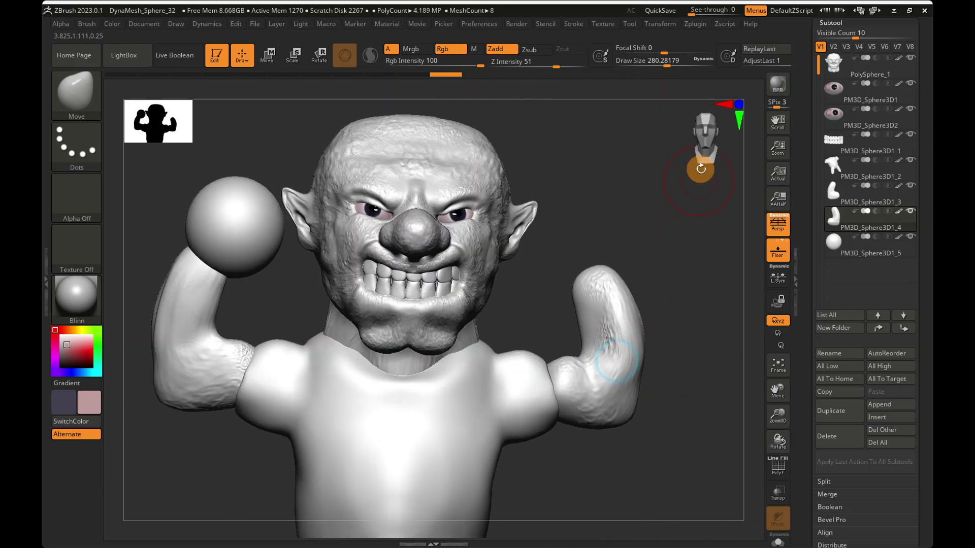
left_click_drag(700, 169, 704, 154)
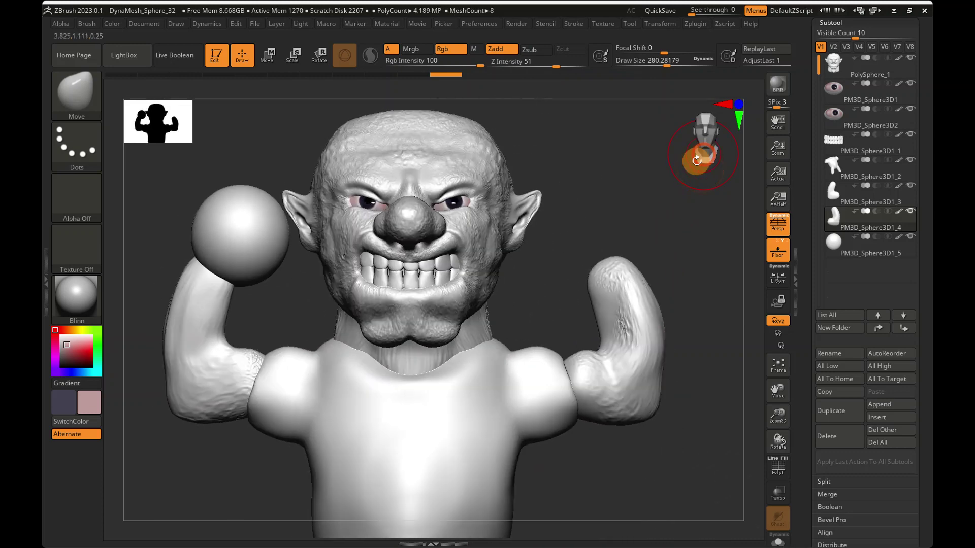
Step: Nudge the PM3D_Sphere3D1_4 forearm a little more along X, away from the body
left_click(266, 56)
mouse_move(655, 394)
left_mouse_down()
mouse_move(670, 392)
mouse_move(661, 392)
left_mouse_up()
left_click(56, 59)
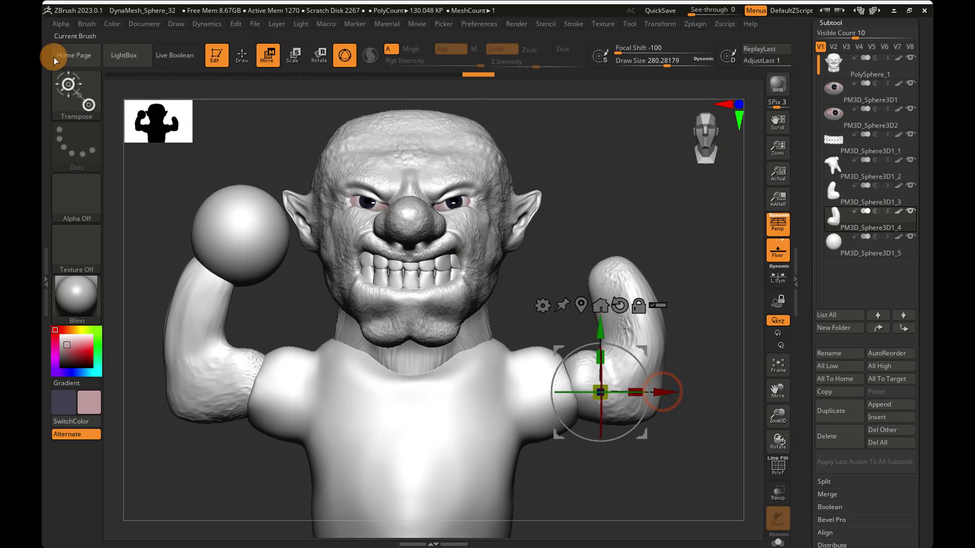
Step: Refine the joint between the PM3D_Sphere3D1_4 forearm and the upper arm with the Move brush
left_click(58, 83)
left_click(283, 99)
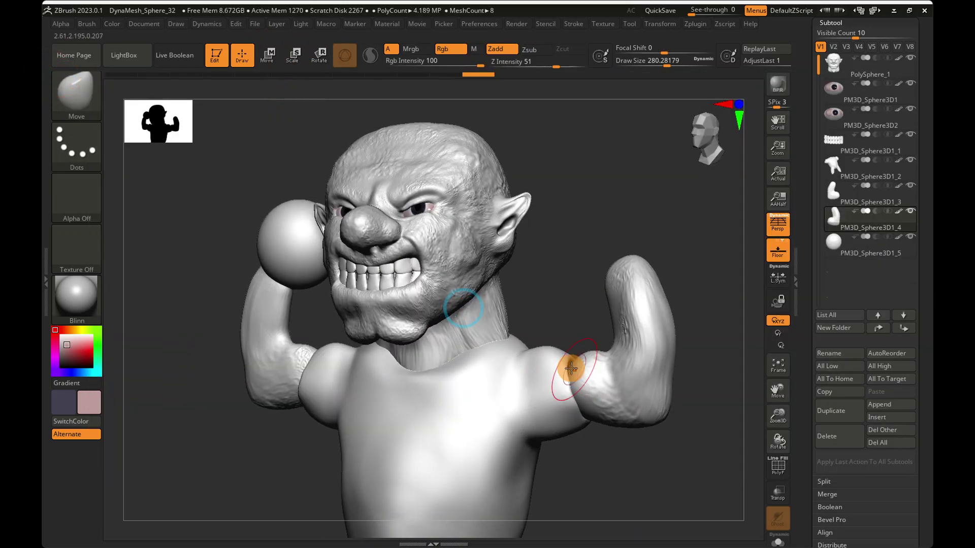
right_click_drag(570, 351, 607, 259)
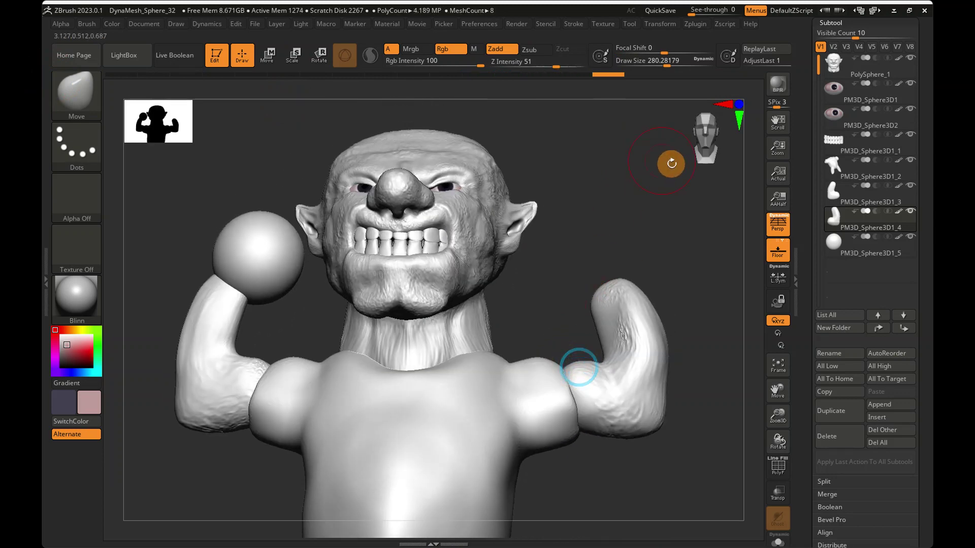
left_click(697, 159)
right_click_drag(578, 338, 631, 455, "alt")
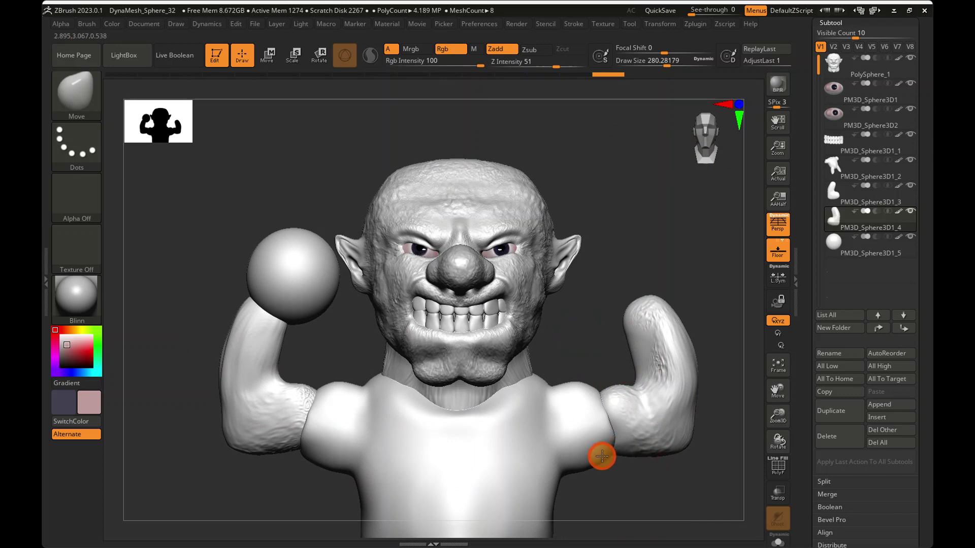
right_click_drag(604, 411, 694, 202)
left_click_drag(700, 173, 708, 152)
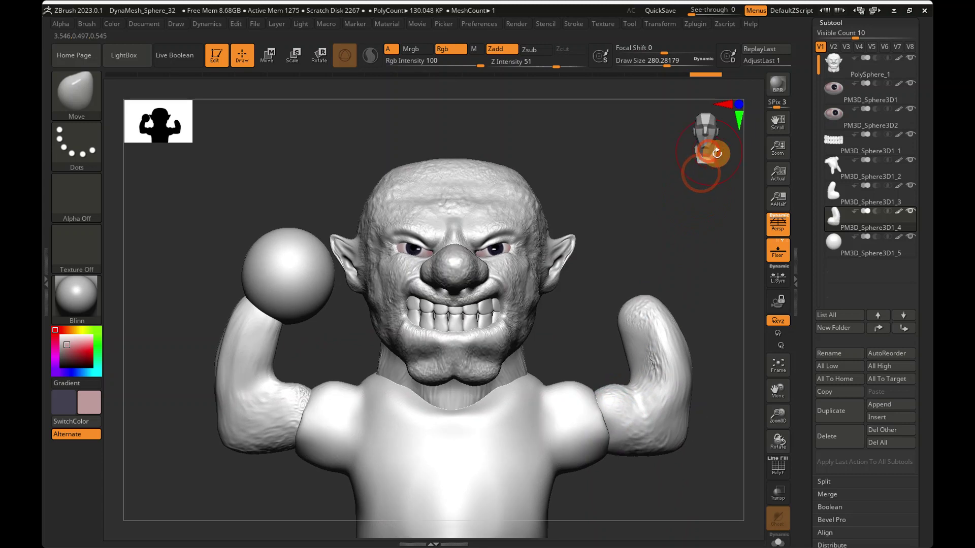
Step: Select the hand sphere PM3D_Sphere3D1_5, scale it along X to about 0.87 and tilt it slightly
left_click(833, 237)
left_click(270, 62)
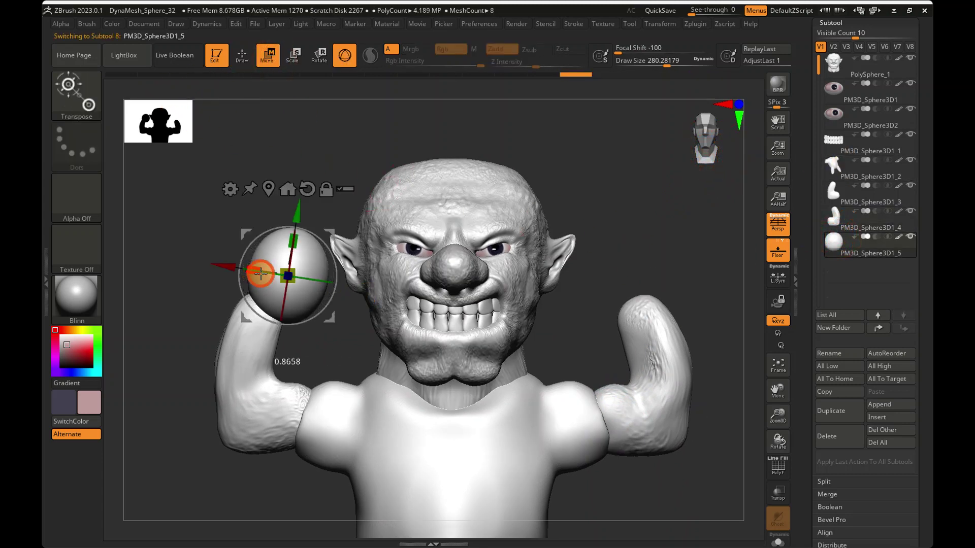
left_click_drag(324, 247, 334, 252)
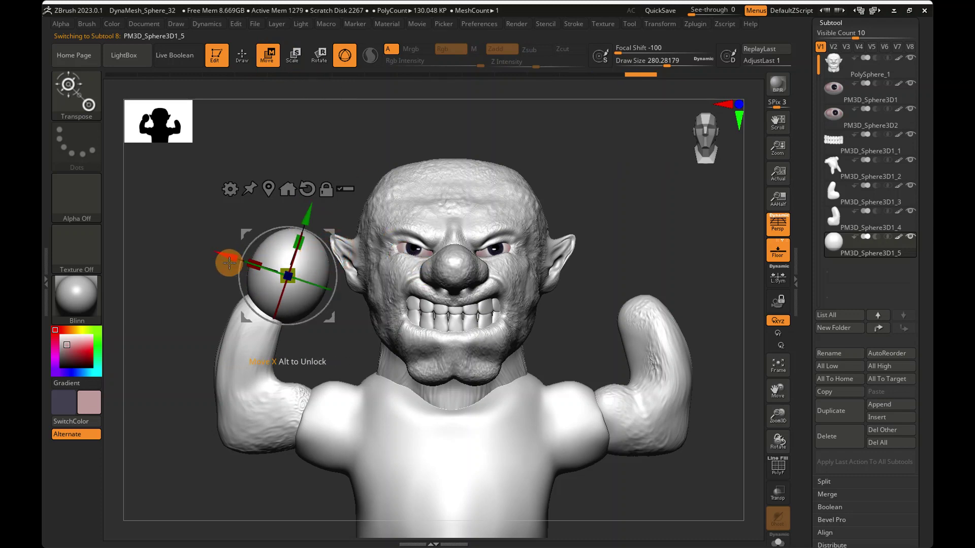
Step: Prepare to sculpt the hand sphere with the Standard brush at draw size 112 in a close side view
left_click(77, 98)
left_click(380, 105)
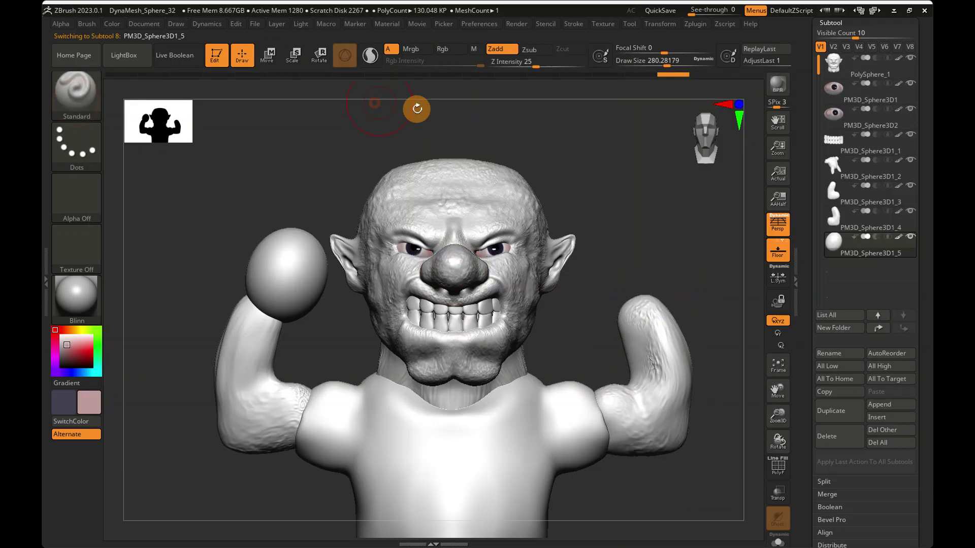
mouse_move(477, 150)
right_mouse_down()
mouse_move(523, 196)
mouse_move(528, 186)
right_mouse_up()
left_click_drag(666, 62, 647, 62)
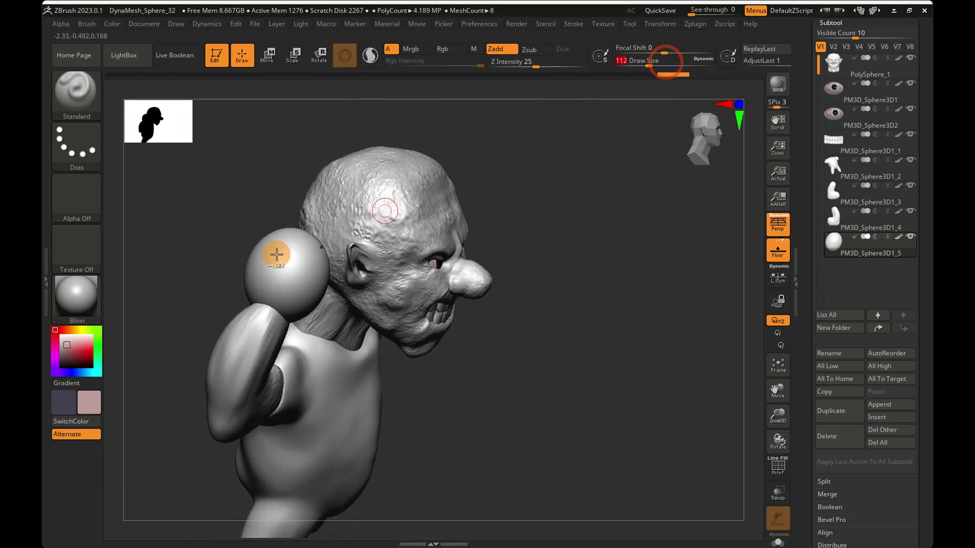
right_click_drag(282, 259, 335, 301, "ctrl")
Step: Lower the hand sphere's geometry to subdivision level 2
scroll(863, 436, "down", 5)
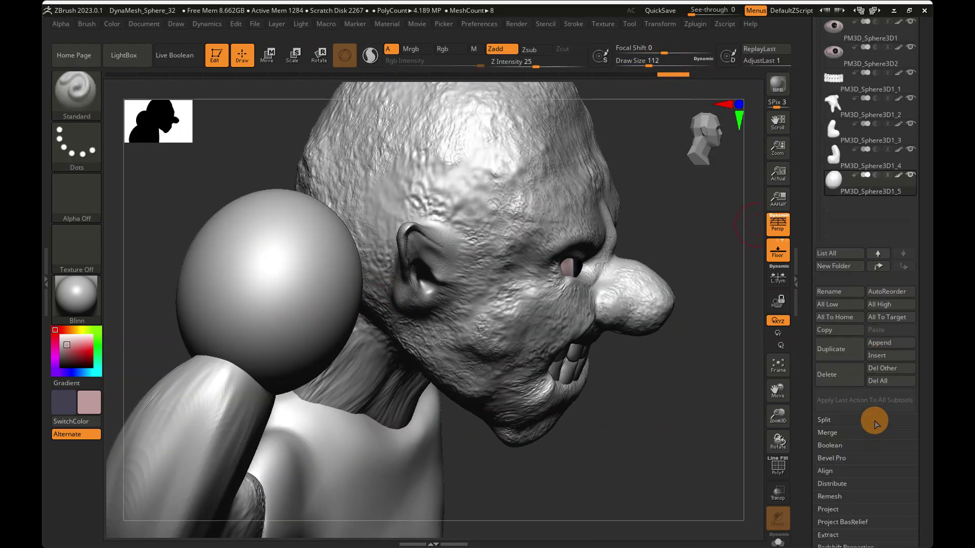
left_click(844, 415)
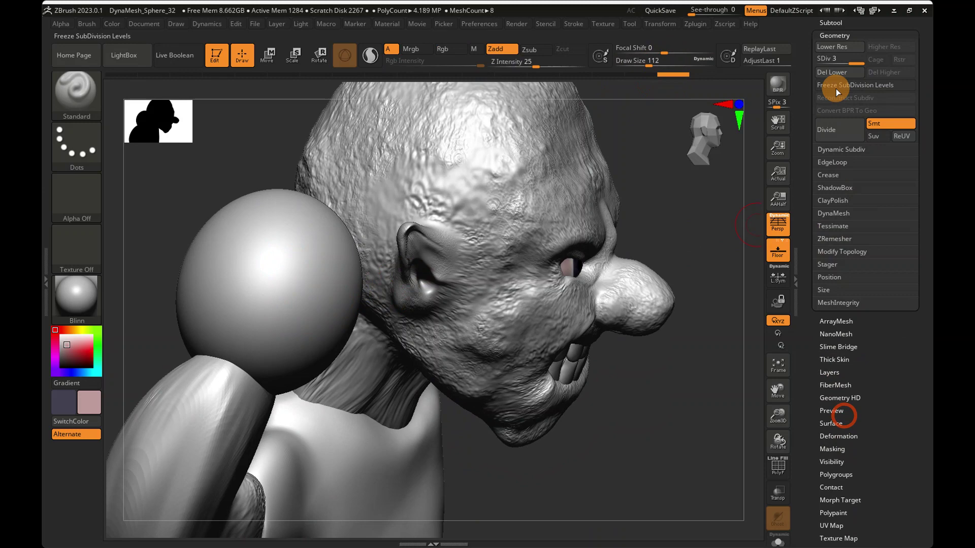
left_click(844, 59)
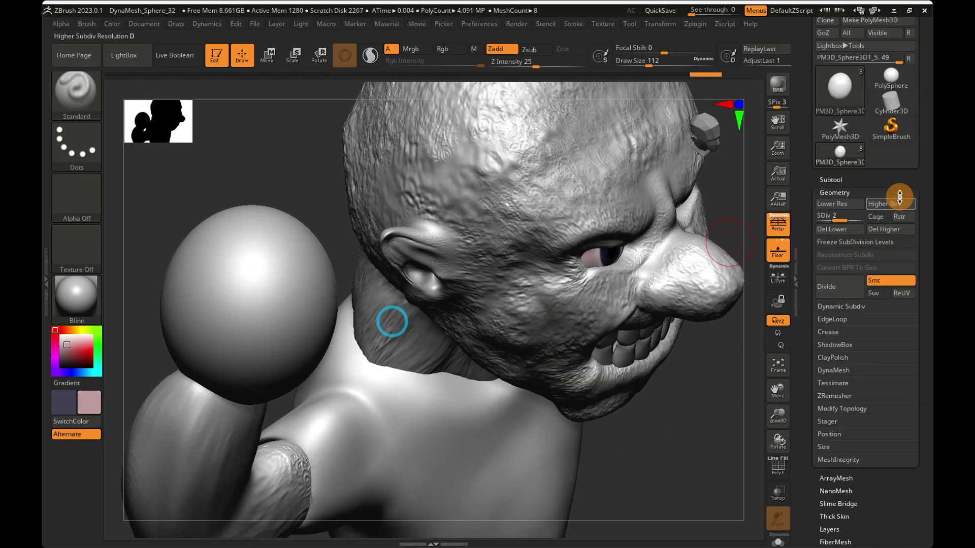
Step: Build up raised finger and knuckle ridges on the hand sphere with the Standard brush, reducing the draw size to about 80
scroll(863, 214, "up", 2)
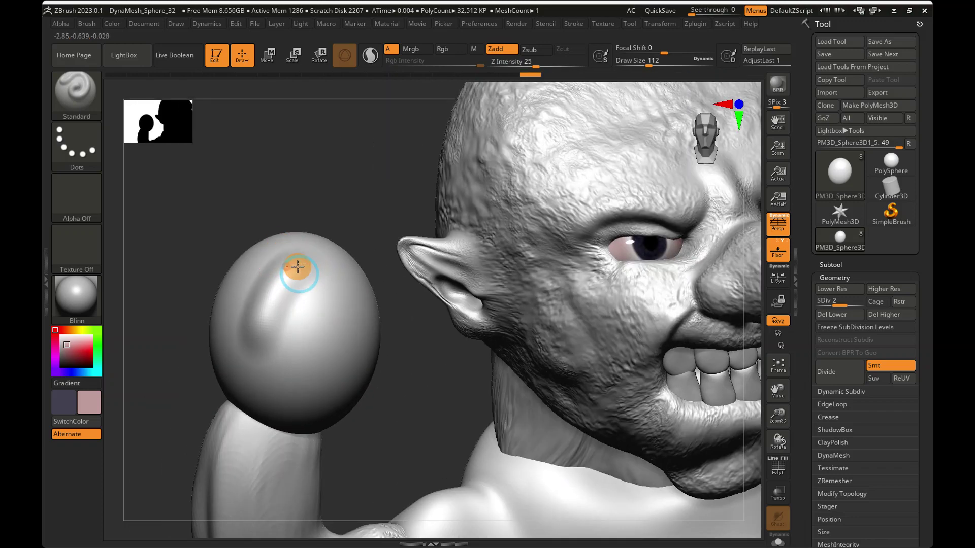
mouse_move(298, 266)
left_mouse_down()
mouse_move(352, 287)
mouse_move(374, 326)
left_mouse_up()
mouse_move(377, 327)
right_mouse_down()
mouse_move(333, 322)
mouse_move(349, 325)
right_mouse_up()
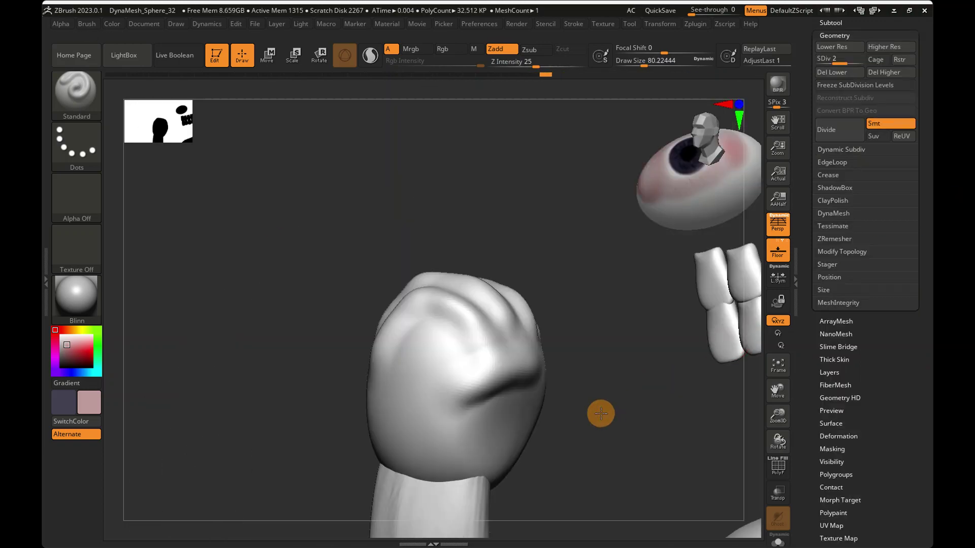
mouse_move(601, 411)
right_mouse_down()
mouse_move(498, 376)
mouse_move(552, 375)
right_mouse_up()
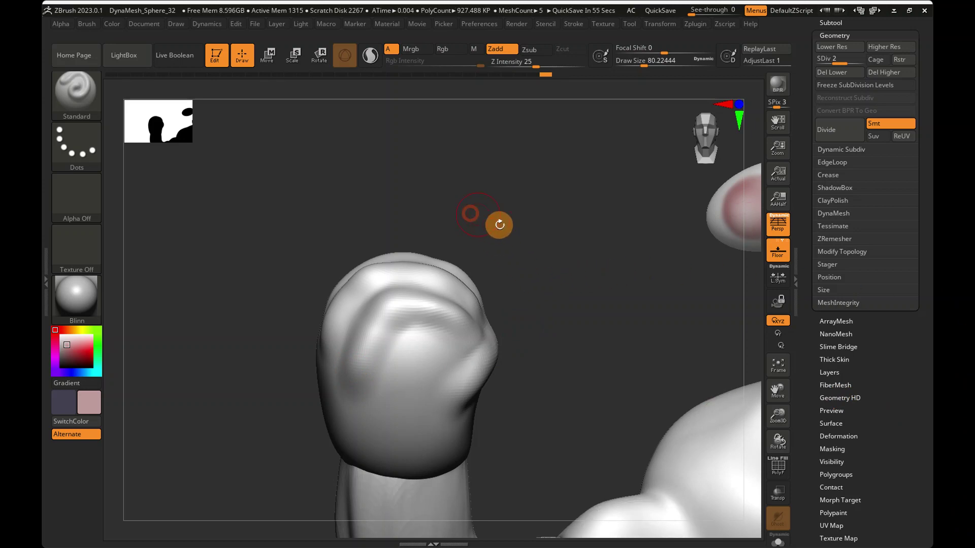
right_click_drag(425, 306, 420, 326)
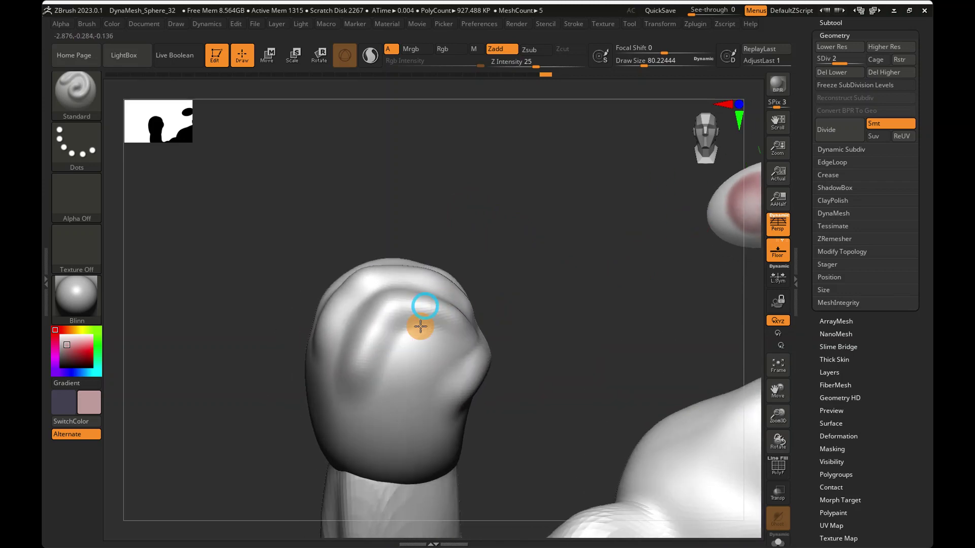
right_click(369, 381)
mouse_move(369, 383)
left_mouse_down()
mouse_move(387, 326)
mouse_move(405, 322)
mouse_move(366, 366)
left_mouse_up()
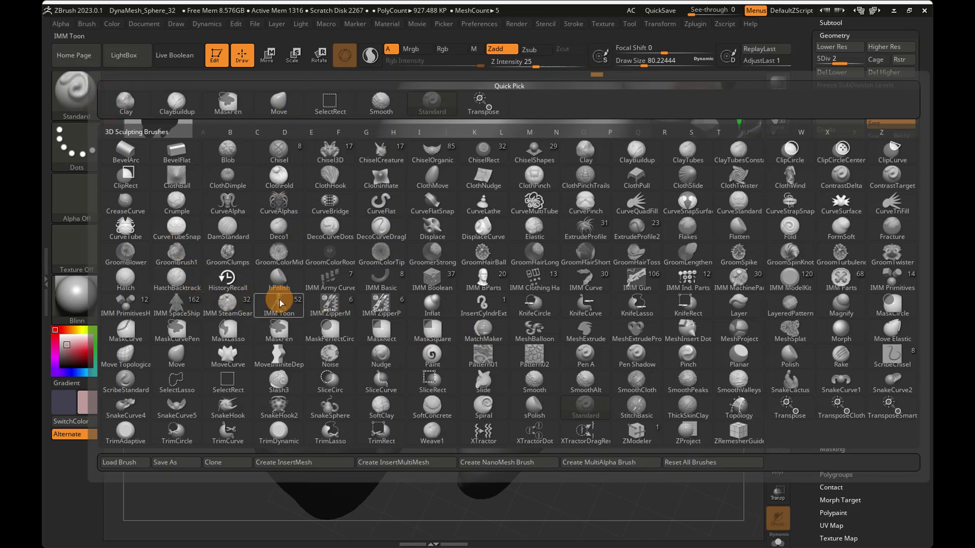
Step: Carve the first creases between the finger ridges with the DamStandard brush at draw size about 44
left_click(239, 227)
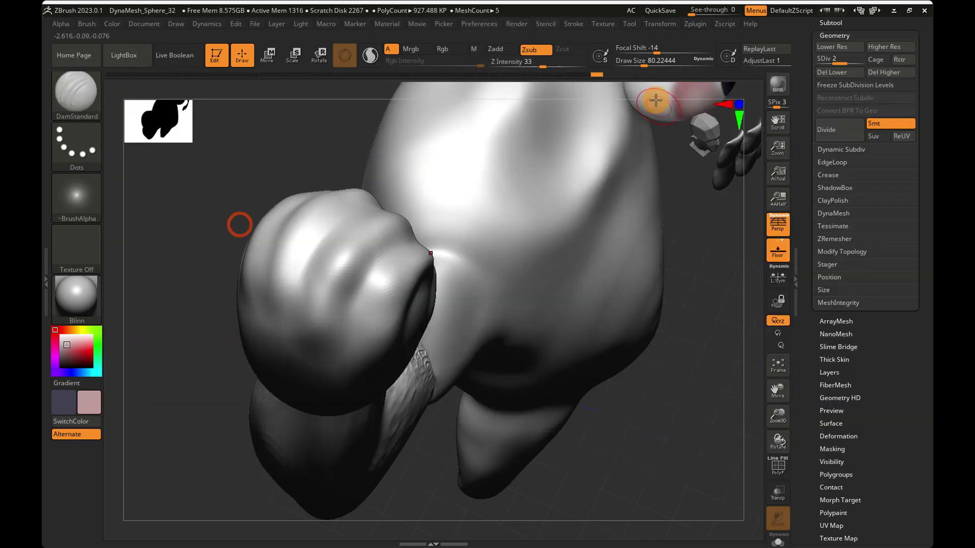
left_click(641, 61)
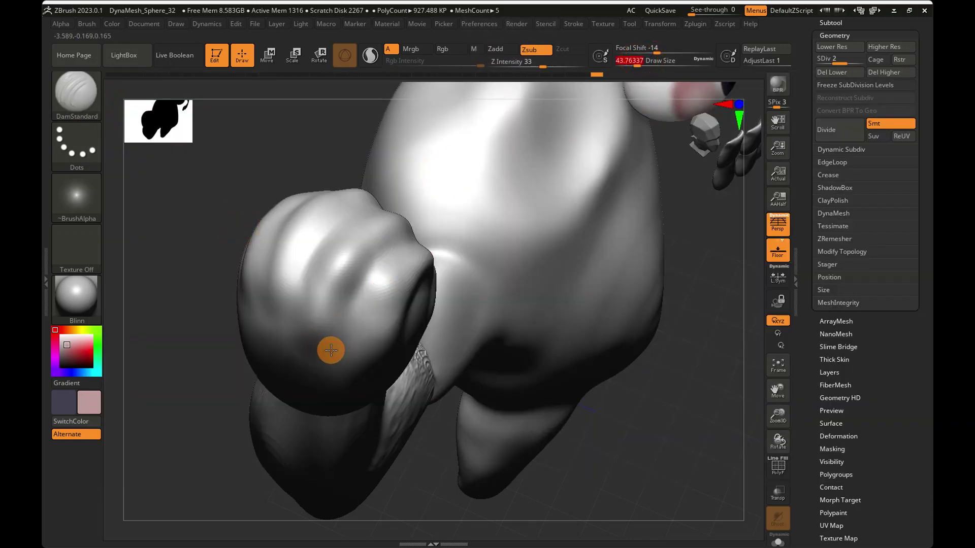
left_click_drag(403, 241, 413, 238)
mouse_move(413, 238)
right_mouse_down()
mouse_move(379, 233)
mouse_move(404, 250)
right_mouse_up()
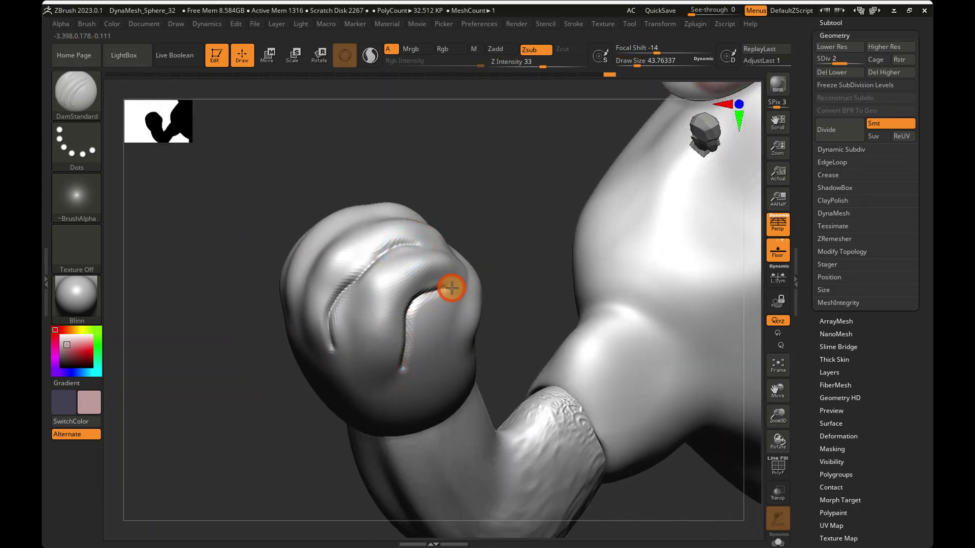
mouse_move(452, 288)
right_mouse_down()
mouse_move(400, 309)
mouse_move(377, 211)
right_mouse_up()
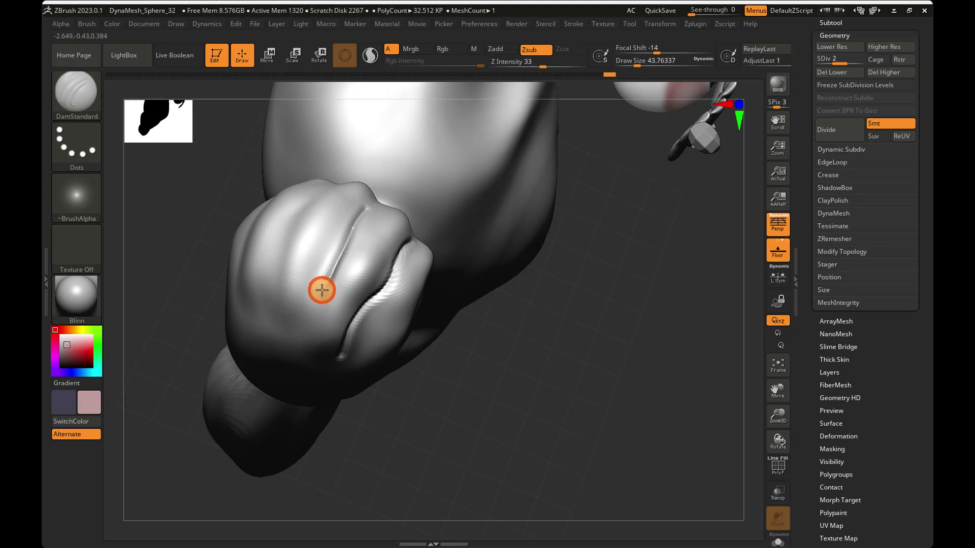
Step: Carve the remaining separating creases between the fingers across the front of the fist
right_click_drag(319, 317, 277, 301)
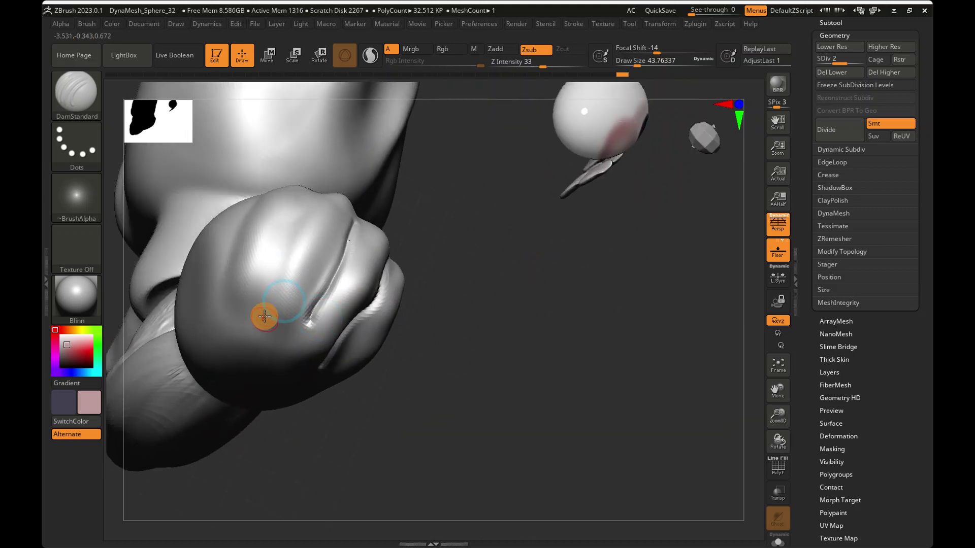
mouse_move(298, 240)
right_mouse_down()
mouse_move(290, 306)
mouse_move(298, 228)
right_mouse_up()
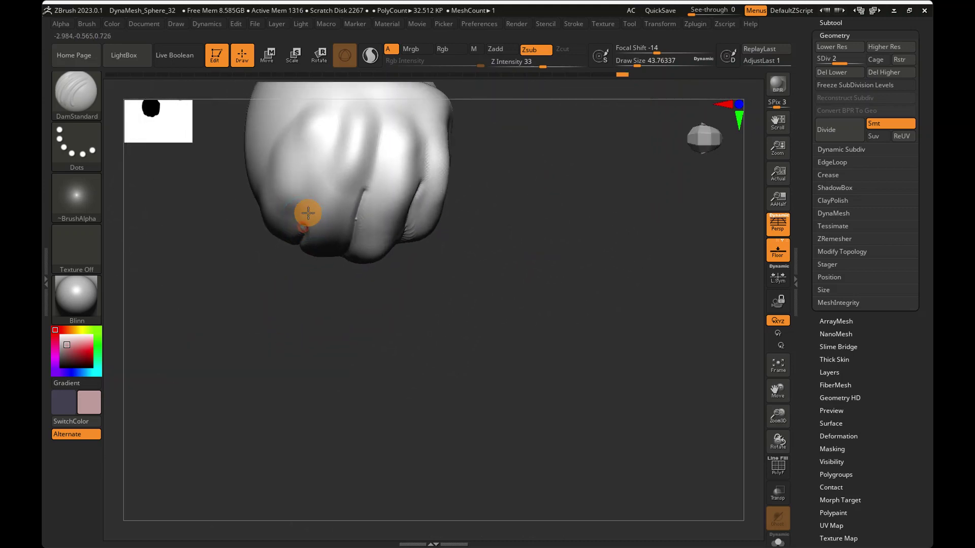
left_click_drag(334, 139, 336, 127)
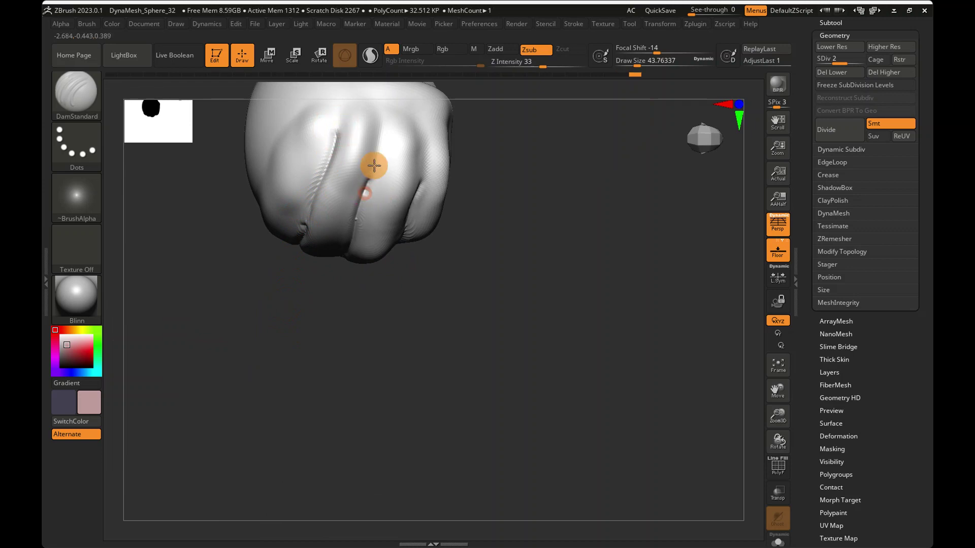
right_click_drag(383, 127, 439, 199)
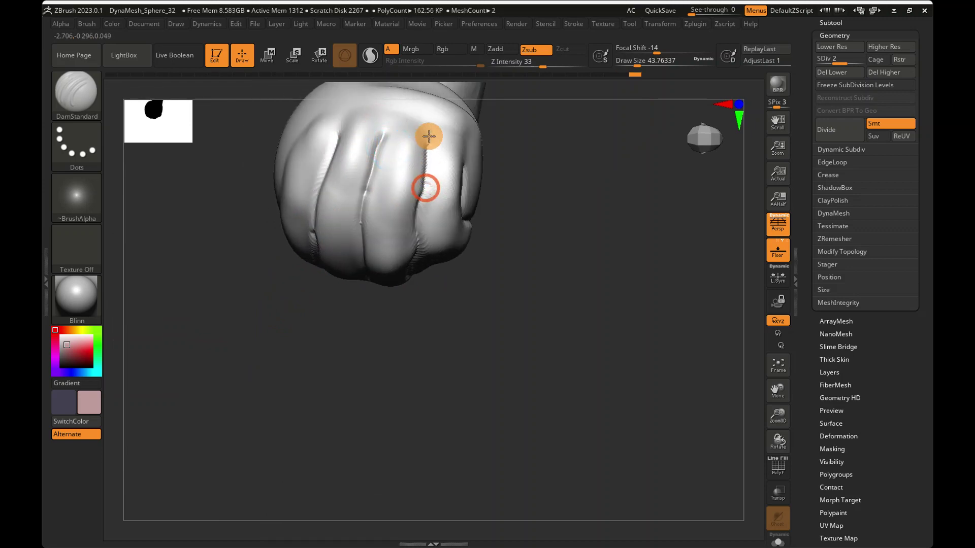
right_click_drag(429, 136, 479, 167)
Step: Carve the curled finger crease and the thumb crease on the side of the fist
right_click_drag(340, 174, 368, 176)
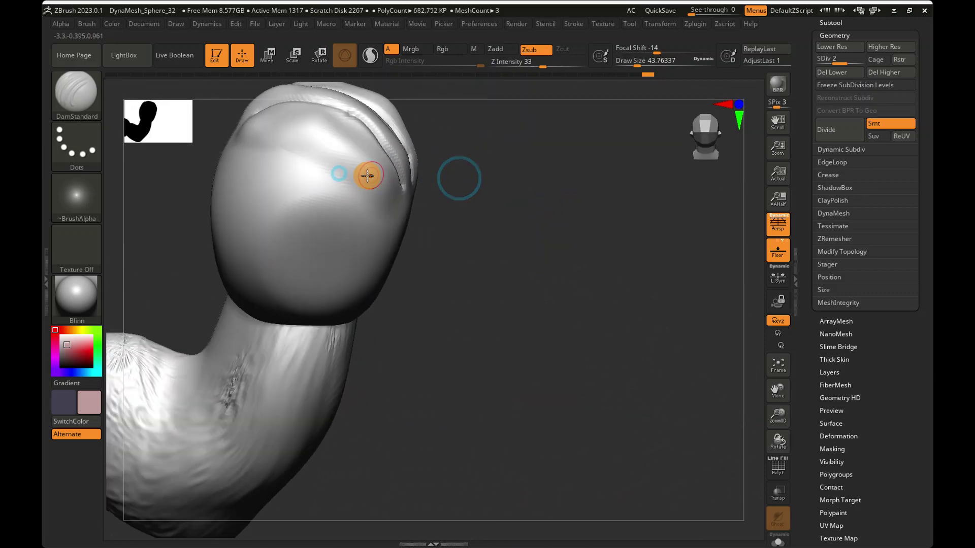
mouse_move(293, 165)
right_mouse_down()
mouse_move(357, 178)
mouse_move(333, 178)
mouse_move(509, 257)
mouse_move(531, 291)
mouse_move(519, 302)
mouse_move(514, 285)
mouse_move(535, 327)
mouse_move(426, 309)
mouse_move(398, 290)
right_mouse_up()
left_click_drag(387, 278, 469, 283)
left_click_drag(509, 323, 508, 330)
mouse_move(508, 331)
right_mouse_down()
mouse_move(505, 311)
mouse_move(502, 330)
right_mouse_up()
Step: Set the draw size to about 54 and smooth the crease along the thumb
left_click_drag(638, 64, 639, 65)
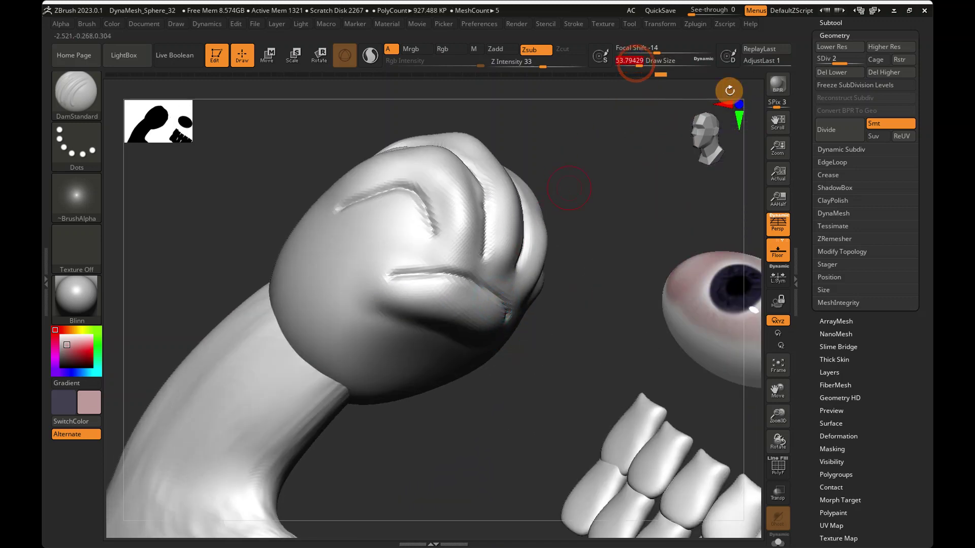
key("shift")
mouse_move(408, 272)
left_mouse_down("shift")
mouse_move(472, 283)
mouse_move(507, 322)
left_mouse_up("shift")
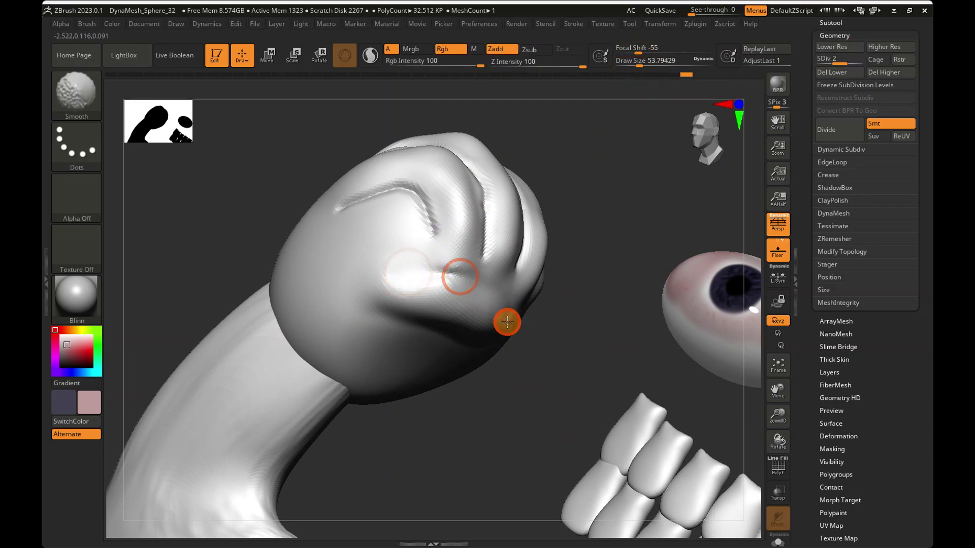
Step: Raise the hand to subdivision level 3 and refine the creases on the side of the fist, softening them with Smooth
left_click(852, 62)
left_click_drag(426, 283, 416, 286, "shift")
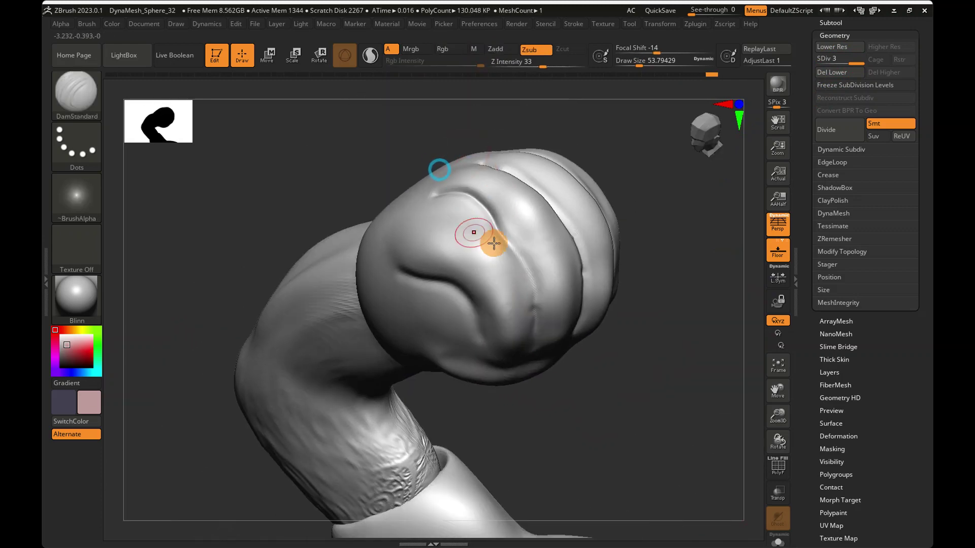
key("shift")
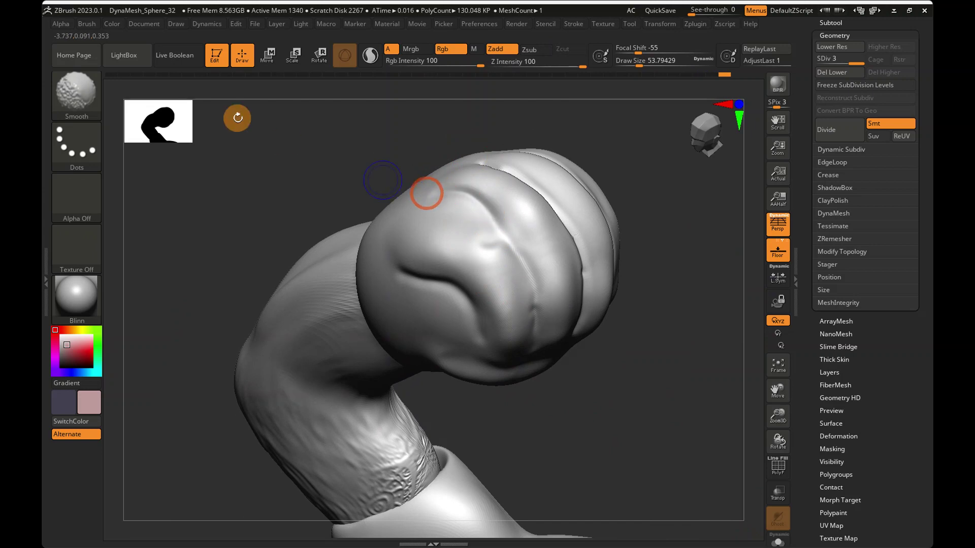
left_click(487, 243)
mouse_move(489, 242)
right_mouse_down("ctrl")
mouse_move(478, 218)
mouse_move(509, 213)
mouse_move(477, 206)
mouse_move(478, 237)
mouse_move(500, 259)
right_mouse_up("ctrl")
left_click(840, 46)
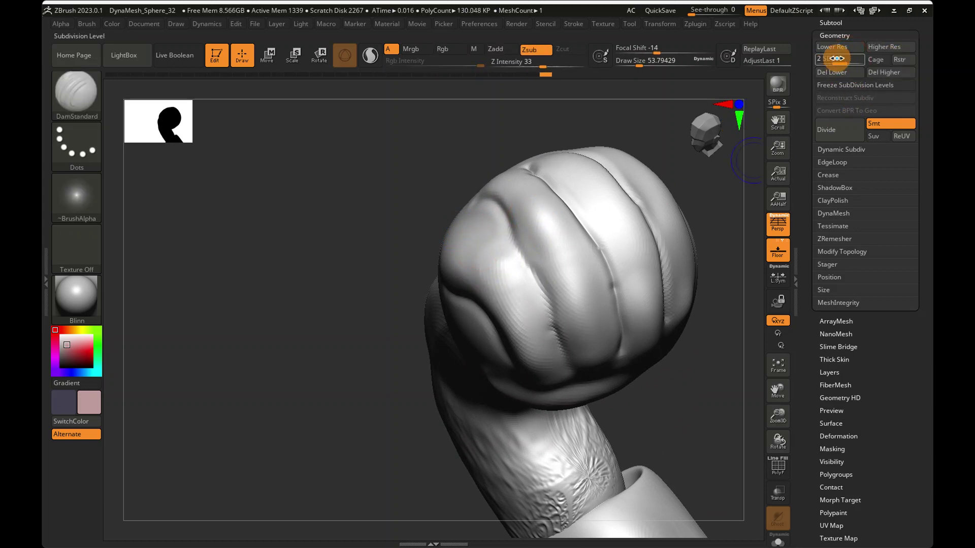
left_click_drag(839, 60, 857, 60)
Step: Smooth the ends of the finger creases near the top of the fist
right_click_drag(629, 302, 591, 307, "alt")
mouse_move(541, 228)
left_mouse_down("shift")
mouse_move(488, 174)
mouse_move(492, 198)
left_mouse_up("shift")
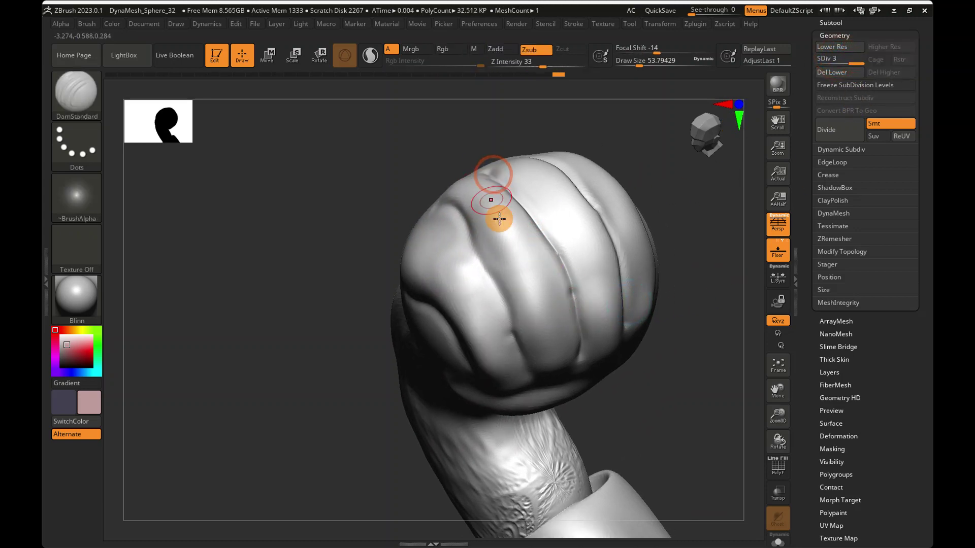
right_click_drag(487, 194, 464, 136)
left_click_drag(474, 139, 487, 163, "shift")
mouse_move(557, 296)
right_mouse_down()
mouse_move(455, 156)
mouse_move(456, 287)
right_mouse_up()
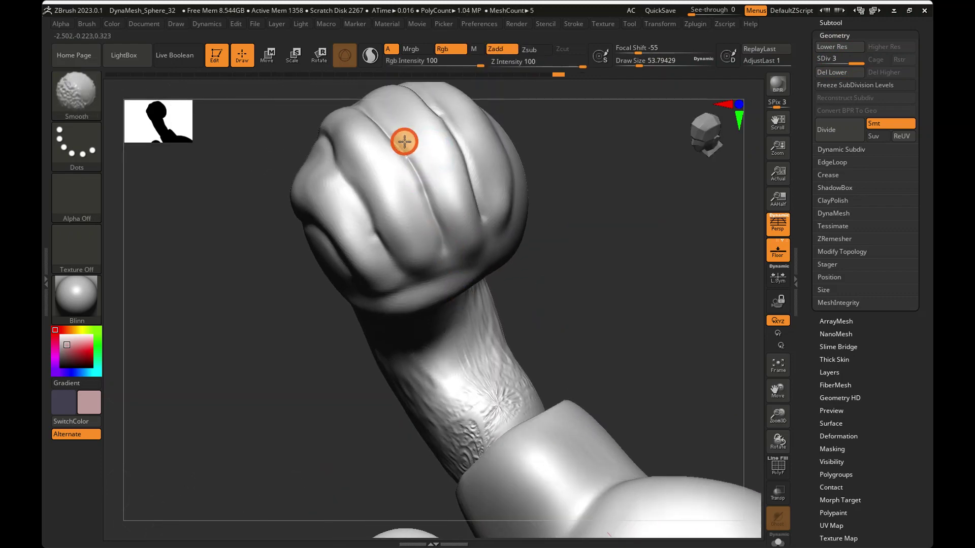
Step: Smooth the rough spots along the middle finger creases in a close-up view
right_click_drag(434, 178, 472, 284, "alt")
right_click_drag(390, 234, 546, 260, "ctrl")
left_click_drag(527, 277, 519, 293, "shift")
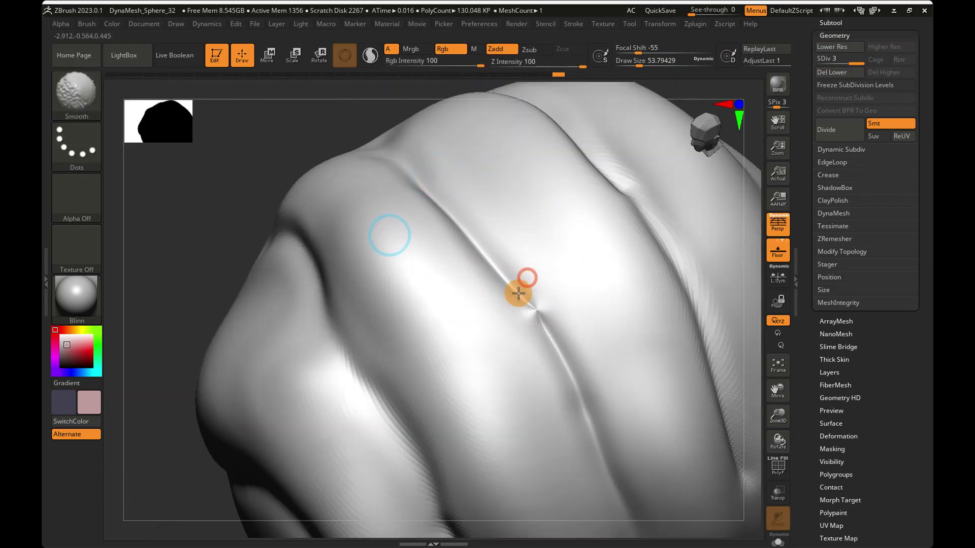
right_click_drag(583, 276, 503, 308, "alt")
mouse_move(494, 196)
left_mouse_down("shift")
mouse_move(523, 189)
mouse_move(483, 143)
left_mouse_up("shift")
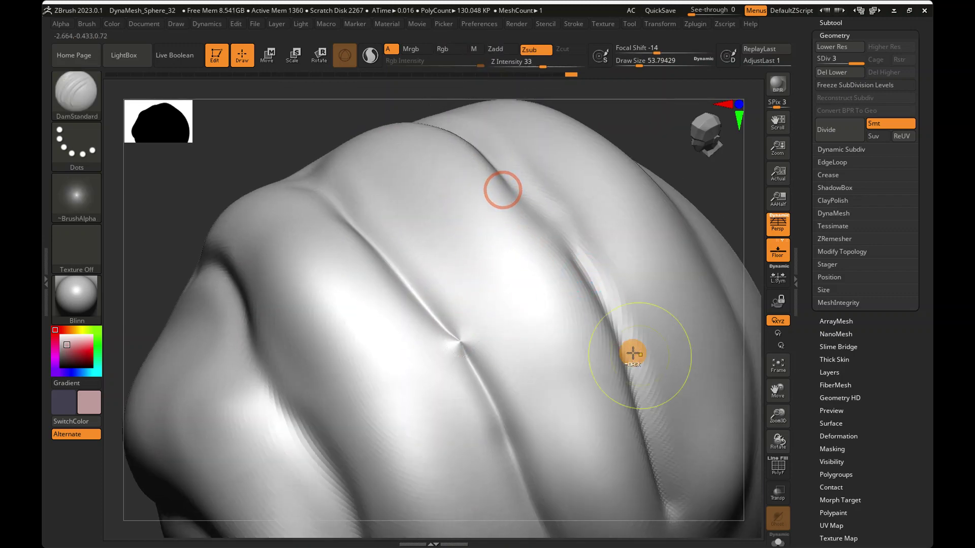
right_click_drag(639, 355, 562, 279, "ctrl")
left_click_drag(591, 284, 626, 340, "shift")
Step: Examine the sculpted fist from several angles and in proportion to the whole body
right_click_drag(649, 438, 490, 267)
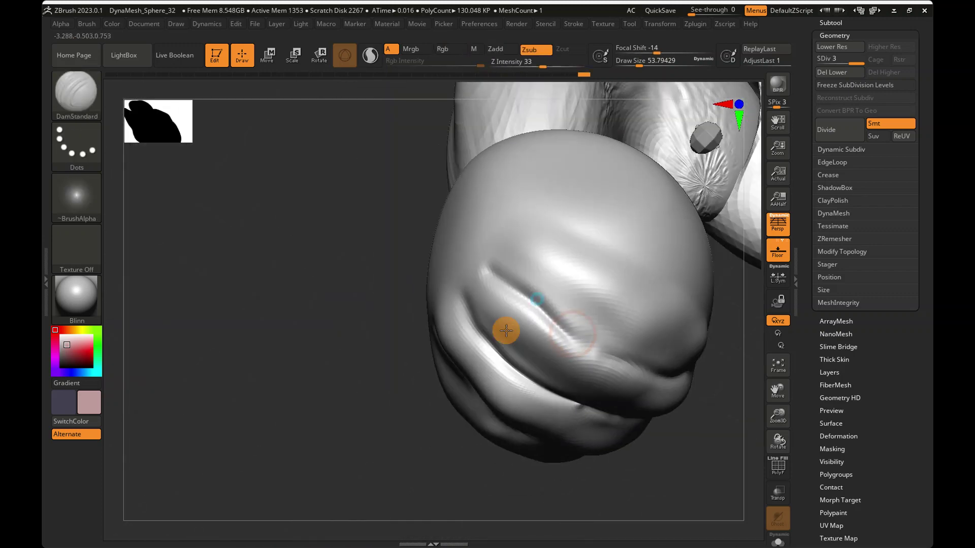
mouse_move(505, 331)
right_mouse_down()
mouse_move(616, 273)
mouse_move(603, 217)
mouse_move(653, 165)
right_mouse_up()
left_click(708, 140)
left_click(717, 143)
left_click(718, 143)
left_click(716, 143)
left_click(708, 144)
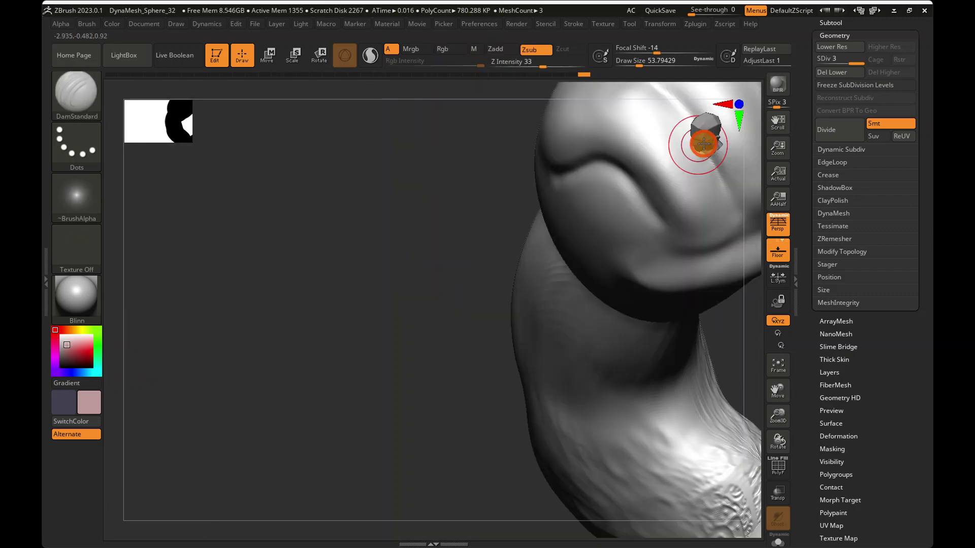
left_click(708, 141)
right_click_drag(602, 315, 528, 153, "alt")
right_click_drag(620, 352, 384, 267, "ctrl")
right_click_drag(532, 301, 477, 334, "alt")
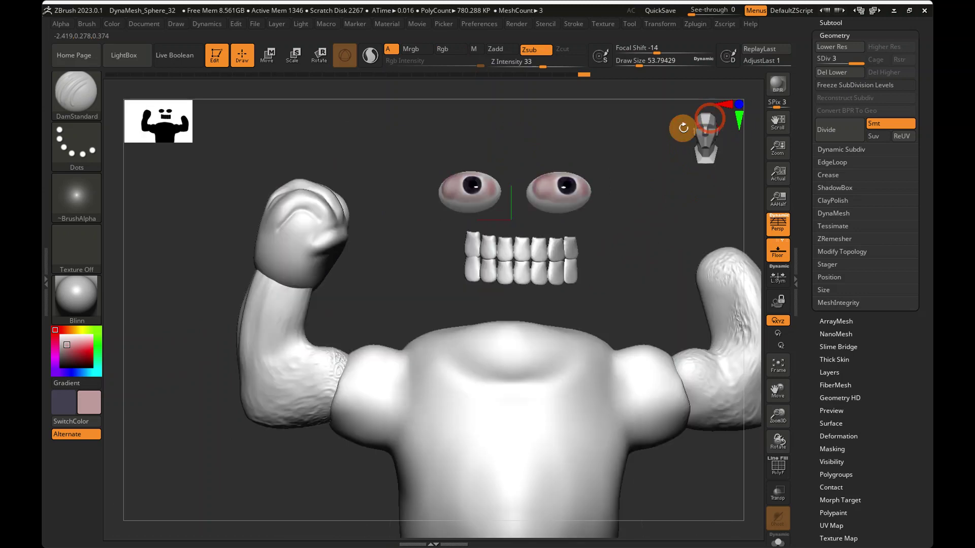
right_click_drag(681, 127, 468, 313)
right_click_drag(467, 313, 483, 351, "alt")
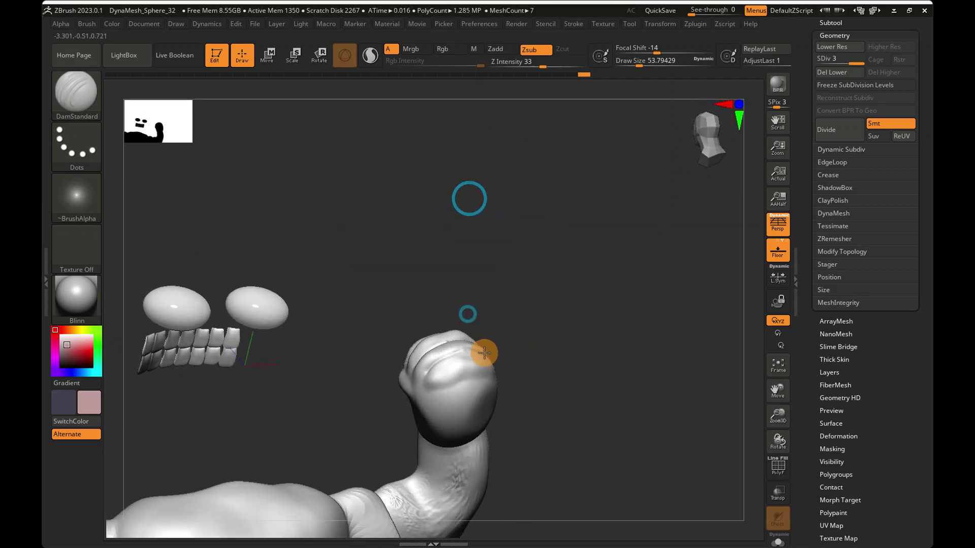
Step: Carve a crease on the fist's other side with DamStandard and raise a wrist ridge with Standard at draw size about 90
right_click_drag(433, 376, 517, 374, "ctrl")
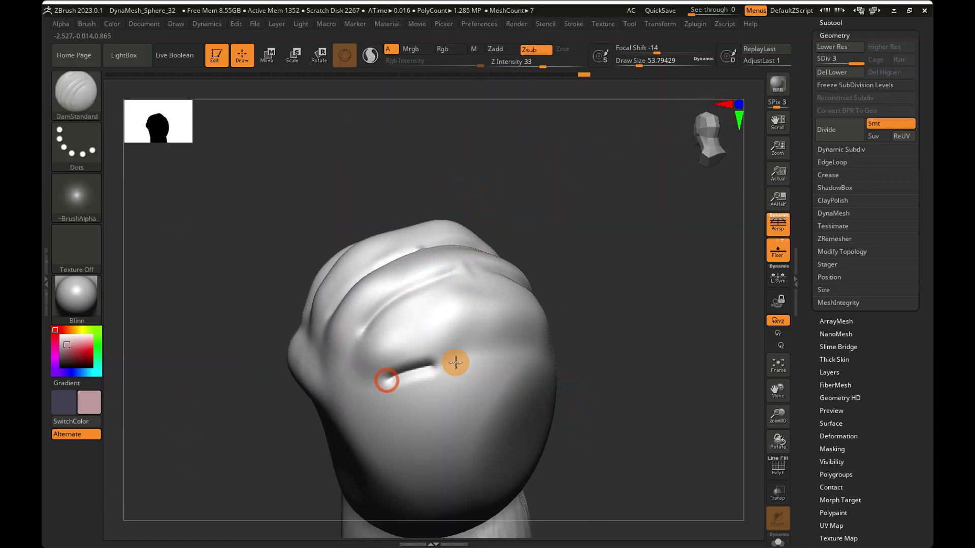
left_click_drag(523, 353, 540, 349)
mouse_move(538, 358)
right_mouse_down()
mouse_move(511, 389)
mouse_move(519, 368)
right_mouse_up()
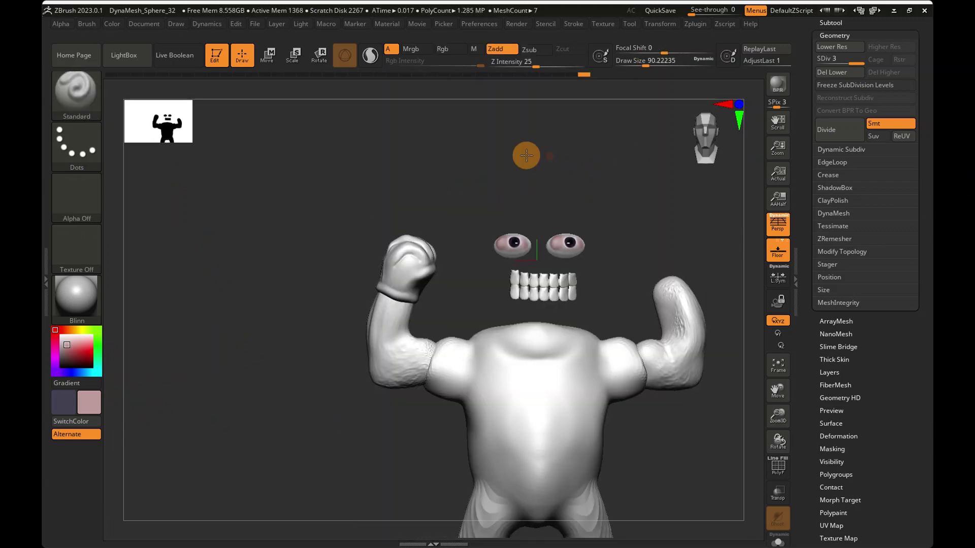
Step: Make the hidden PolySphere_1 head subtool visible again
right_click_drag(524, 155, 604, 239)
left_click_drag(864, 216, 861, 372)
left_click(838, 180)
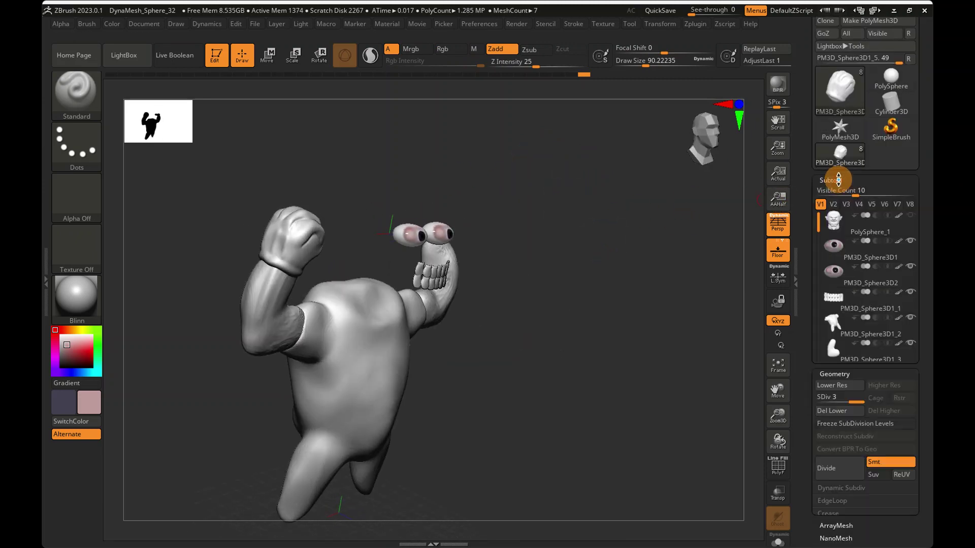
right_click_drag(741, 257, 636, 259)
right_click_drag(686, 175, 711, 149)
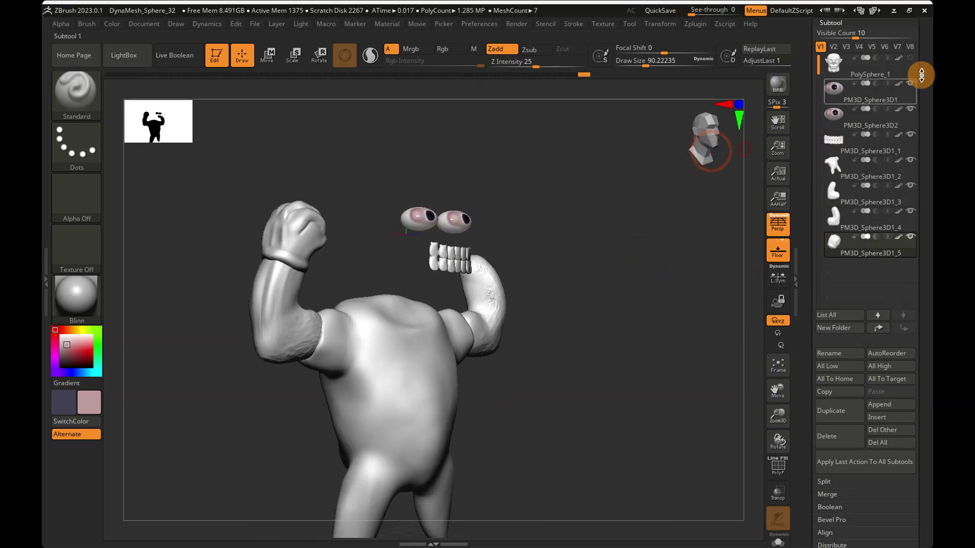
left_click(911, 58)
Step: Copy the hand subtool PM3D_Sphere3D1_5 and paste it as a new subtool
left_click(833, 248)
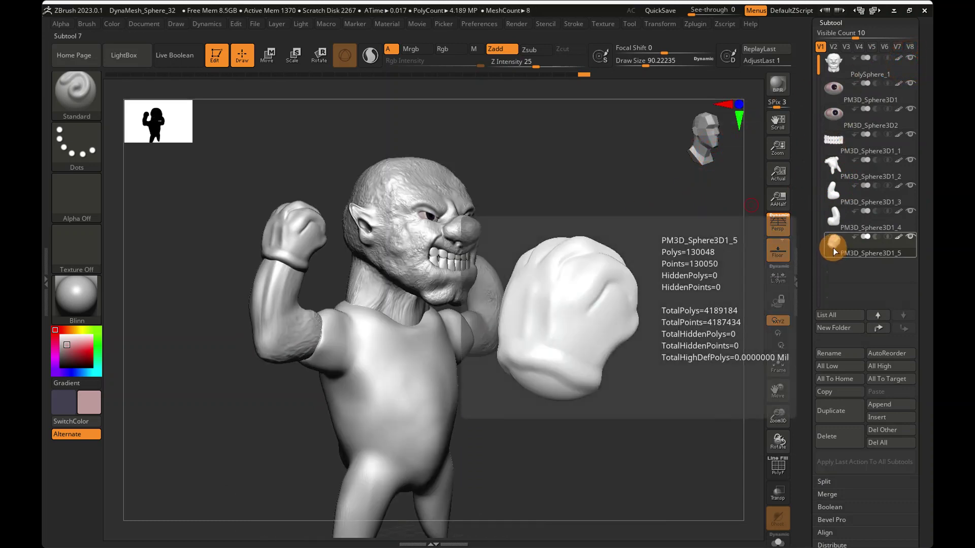
left_click(293, 53)
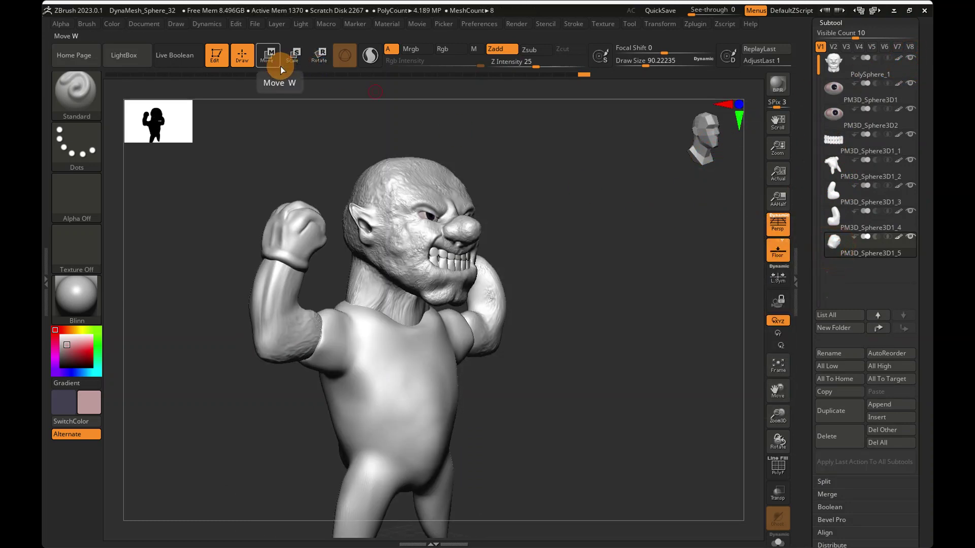
left_click(832, 393)
left_click(870, 393)
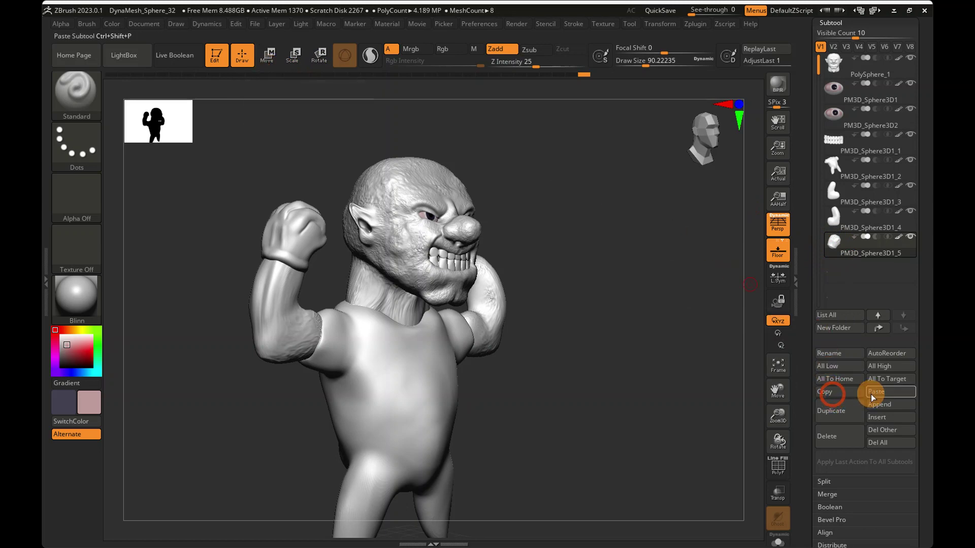
Step: Set the subtool list's visible count to 16 and select the pasted hand copy
left_click(844, 209)
left_click_drag(855, 252, 879, 251)
scroll(849, 370, "down", 2)
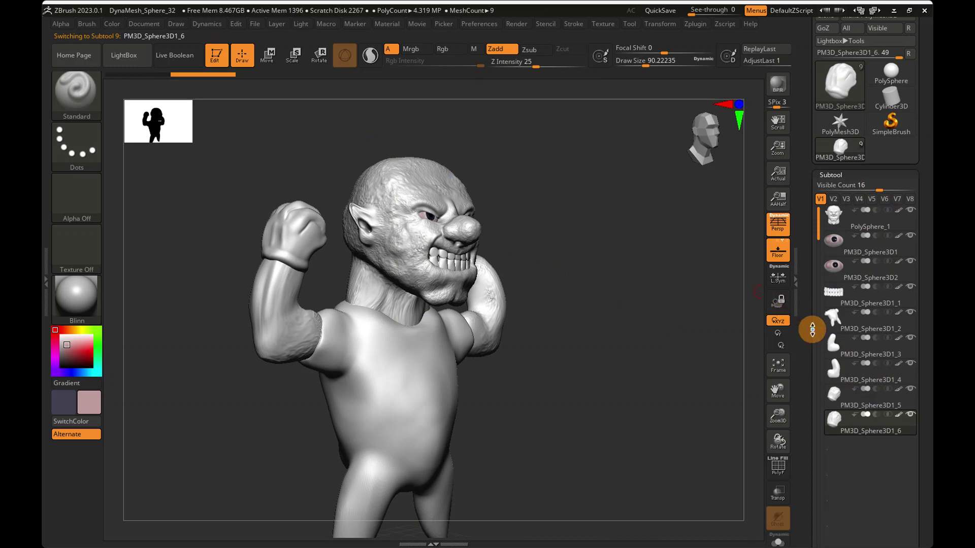
Step: Rotate the pasted hand copy PM3D_Sphere3D1_6 around its own centre to turn it for the opposite arm
scroll(812, 330, "down", 2)
left_click(274, 57)
right_click_drag(461, 195, 427, 270)
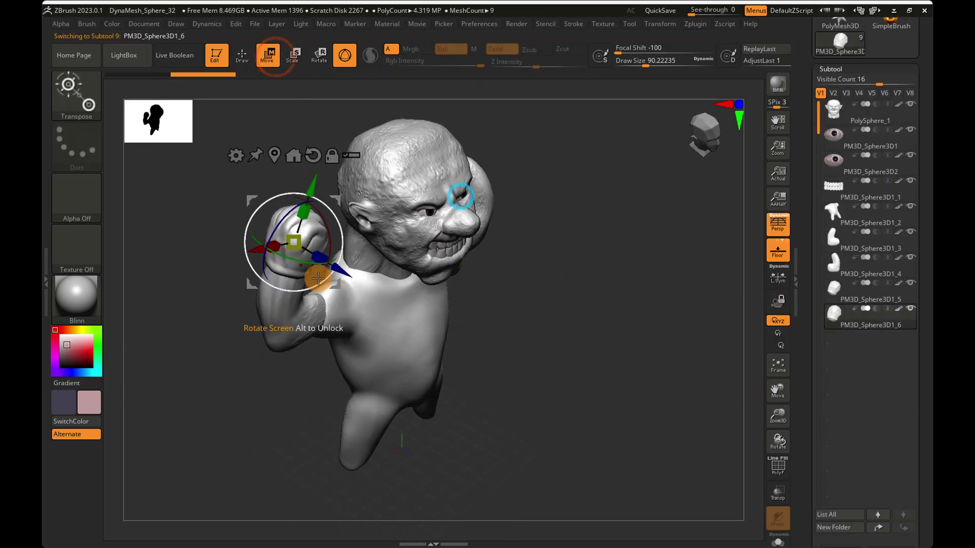
left_click_drag(294, 260, 414, 186)
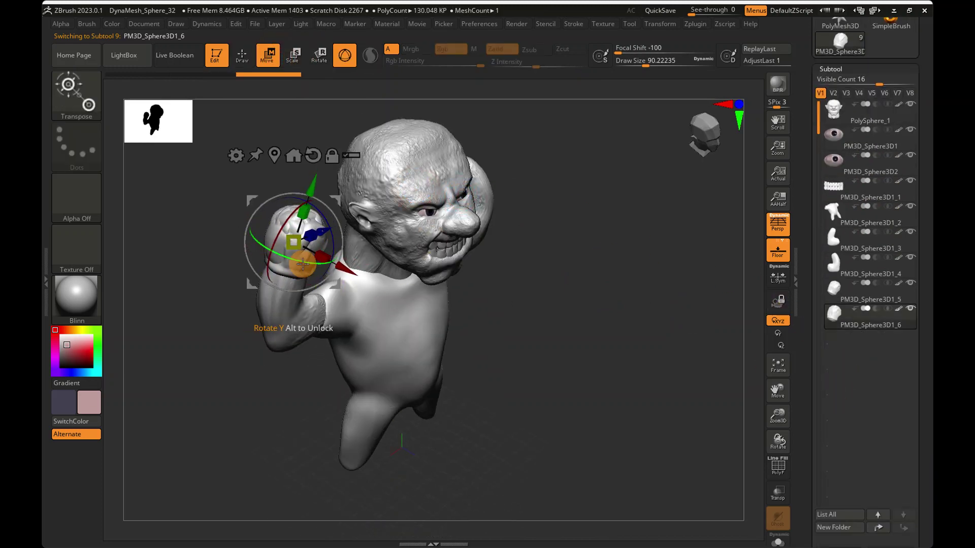
left_click_drag(304, 264, 374, 234)
right_click_drag(500, 220, 467, 195)
left_click(722, 136)
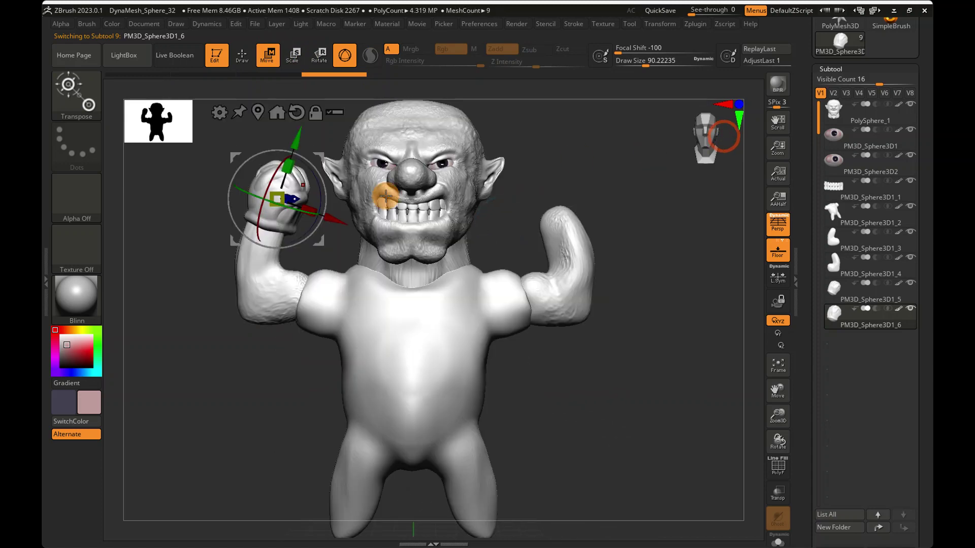
Step: Move the hand copy across the figure onto the end of the other raised forearm
left_click_drag(343, 220, 576, 321)
left_click_drag(542, 226, 580, 133)
right_click_drag(590, 156, 560, 161)
left_click_drag(613, 191, 651, 125)
right_click_drag(624, 275, 678, 231)
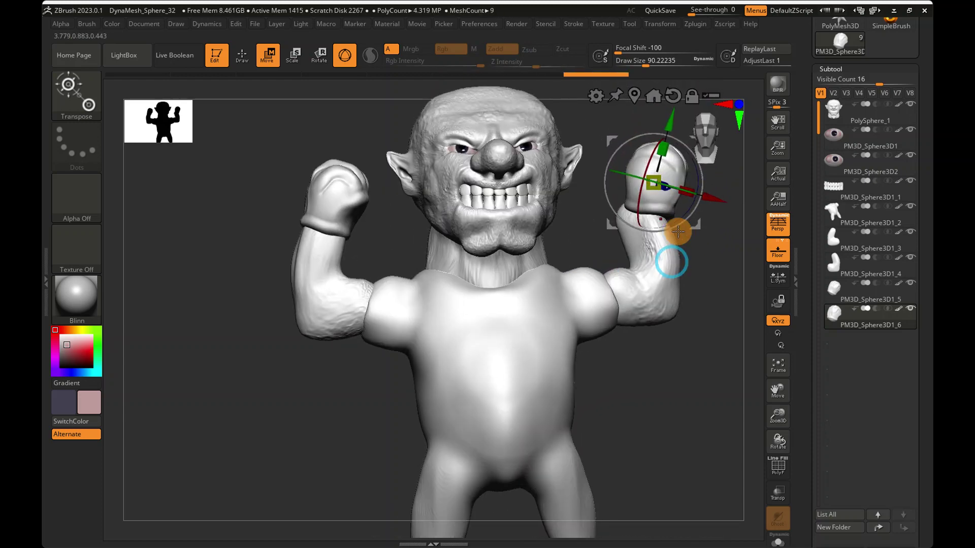
Step: Adjust the hand copy's rotation and position to line up its wrist with the forearm
left_click_drag(671, 262, 668, 307)
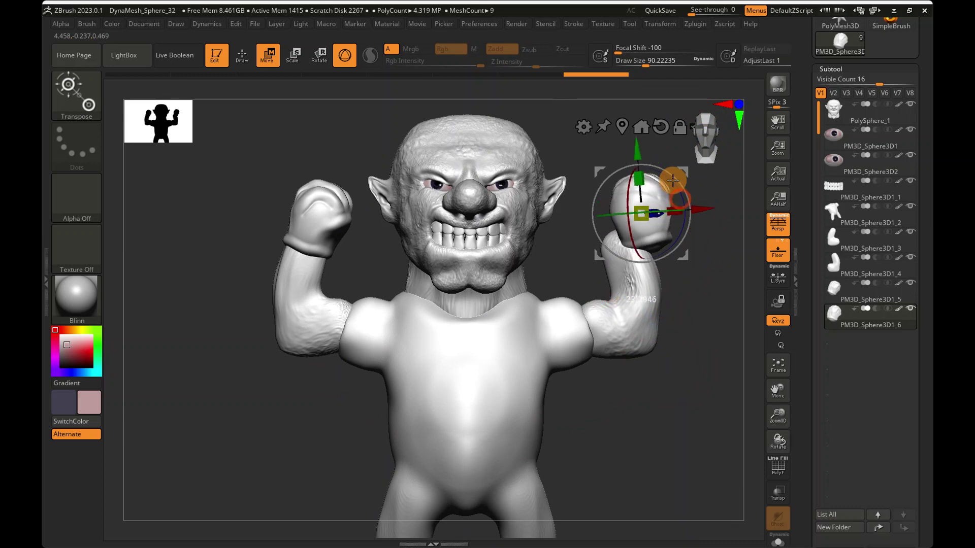
left_click_drag(672, 180, 618, 241)
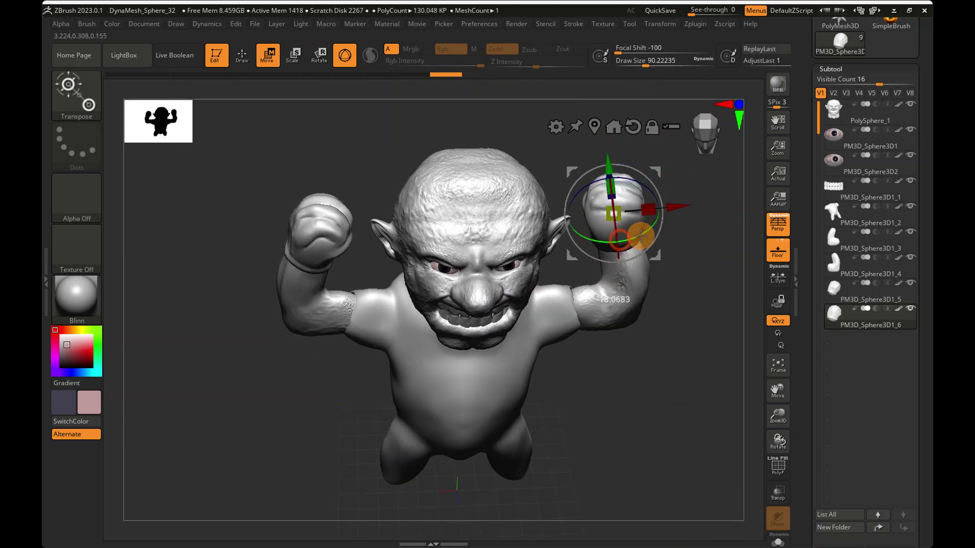
left_click_drag(654, 287, 653, 226)
left_click_drag(717, 225, 641, 292)
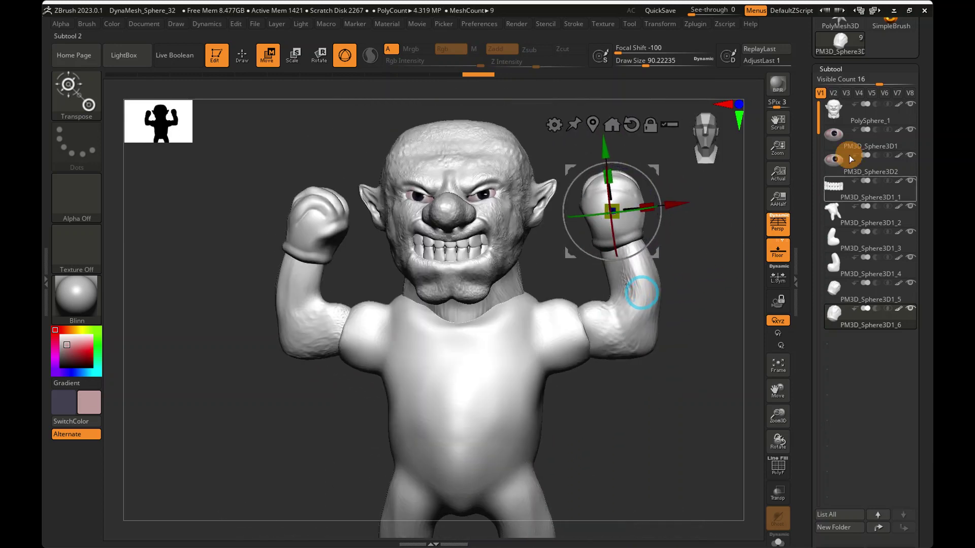
Step: Select the torso subtool PM3D_Sphere3D1_2 and reshape its neckline with the Move brush at draw size about 268
left_click(839, 120)
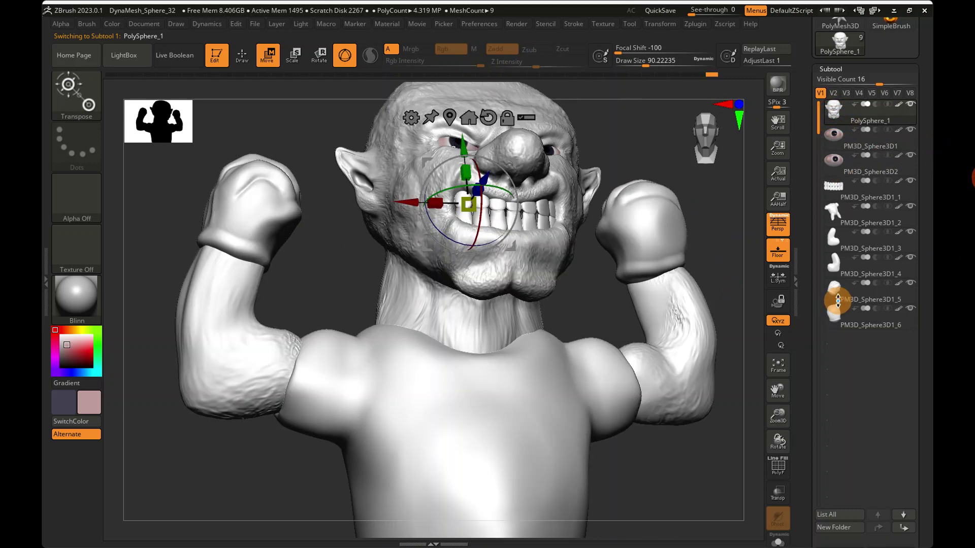
left_click(837, 299)
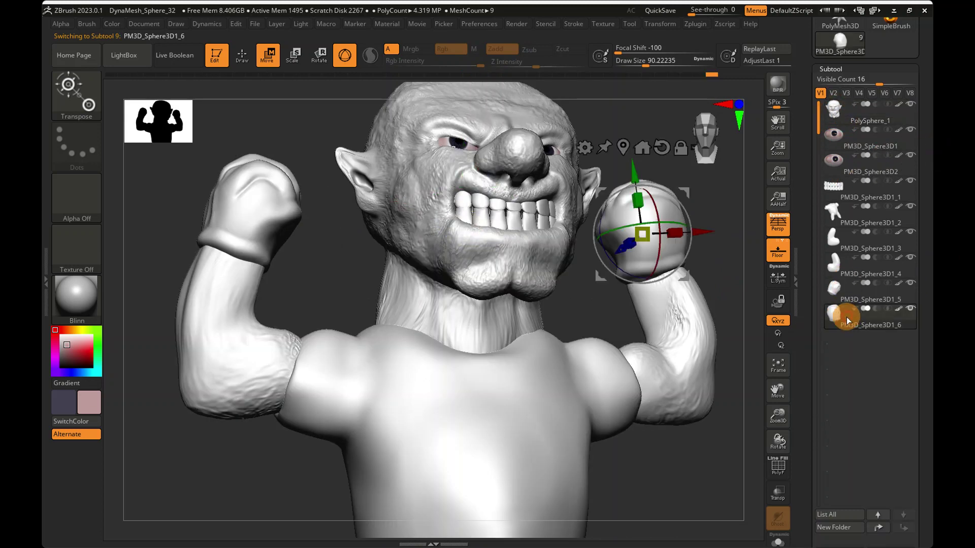
left_click(834, 215)
left_click(76, 92)
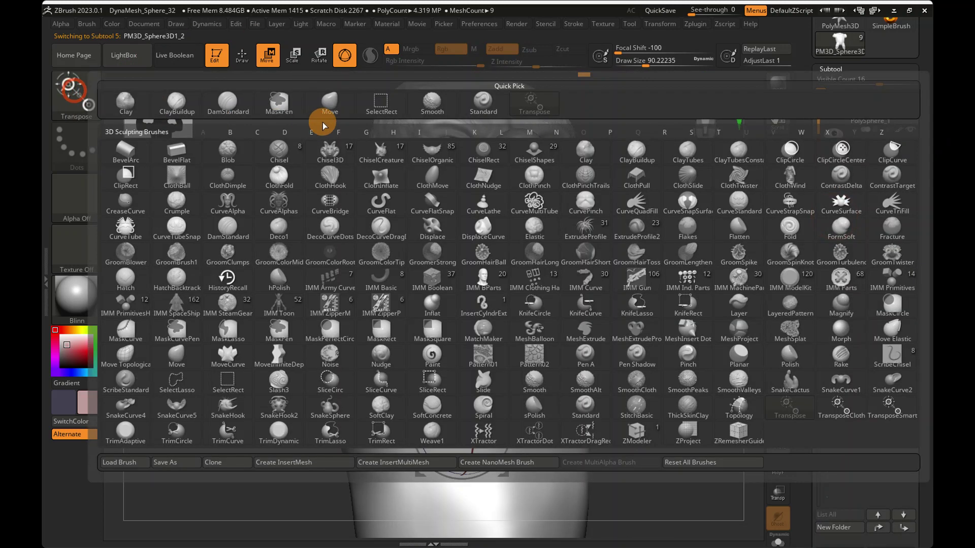
left_click(323, 121)
left_click_drag(651, 62, 656, 63)
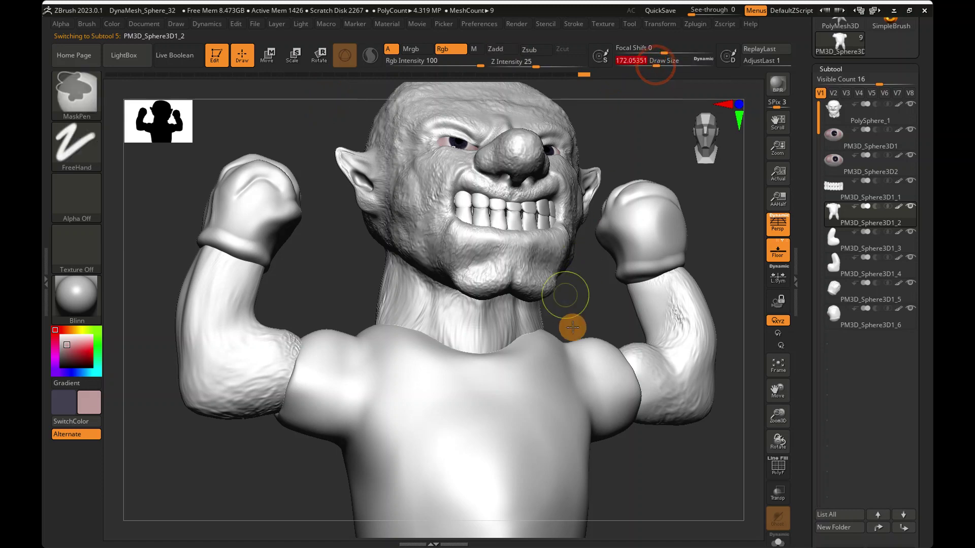
right_click_drag(572, 327, 563, 300, "alt")
right_click_drag(407, 309, 420, 206)
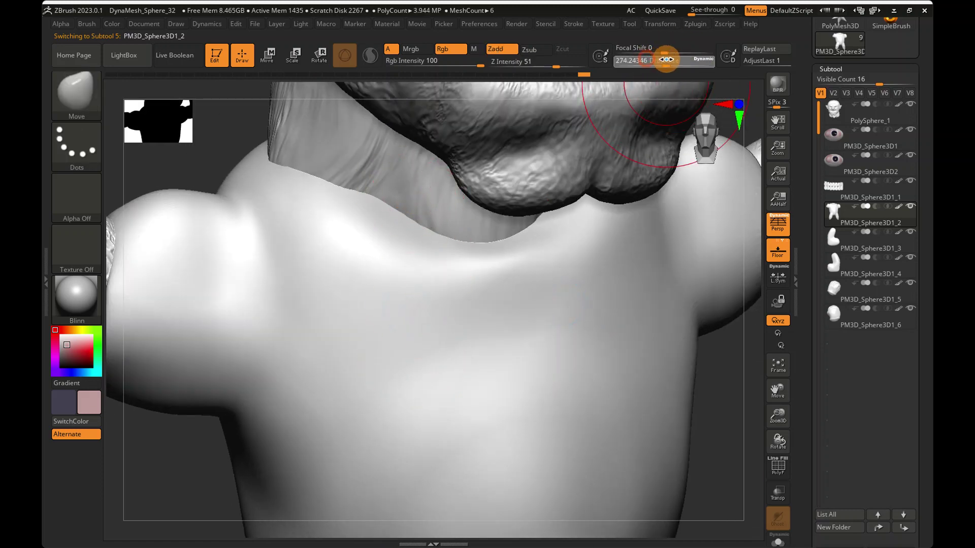
left_click_drag(665, 60, 663, 59)
left_click_drag(378, 195, 378, 193)
mouse_move(379, 193)
right_mouse_down()
mouse_move(387, 146)
mouse_move(394, 220)
right_mouse_up()
left_click_drag(374, 168, 380, 213)
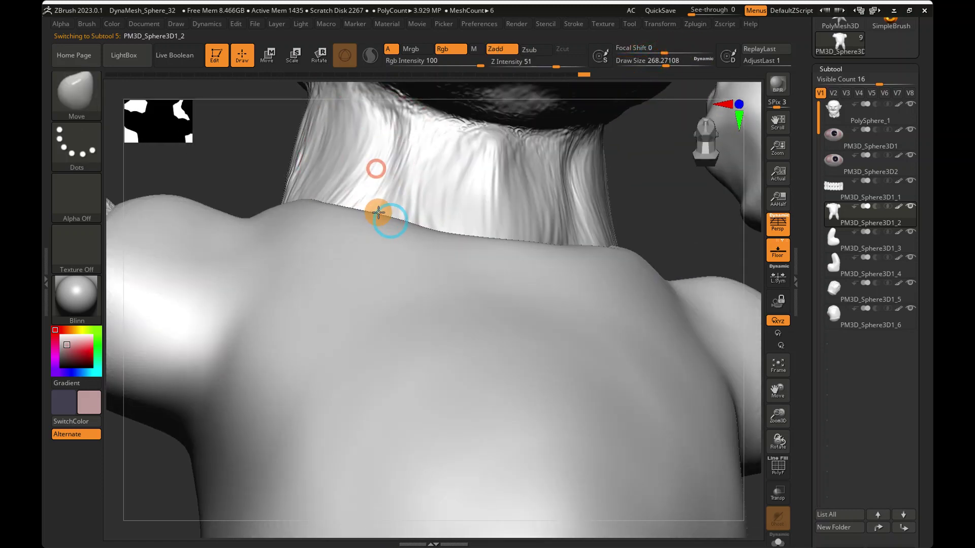
right_click_drag(381, 214, 404, 208)
left_click_drag(419, 229, 420, 246)
Step: Shape the torso's collar and upper chest around the base of the neck with the Move brush
key("ctrl+shift+z")
key("ctrl+shift+z")
key("ctrl+shift+z")
key("ctrl+shift+z")
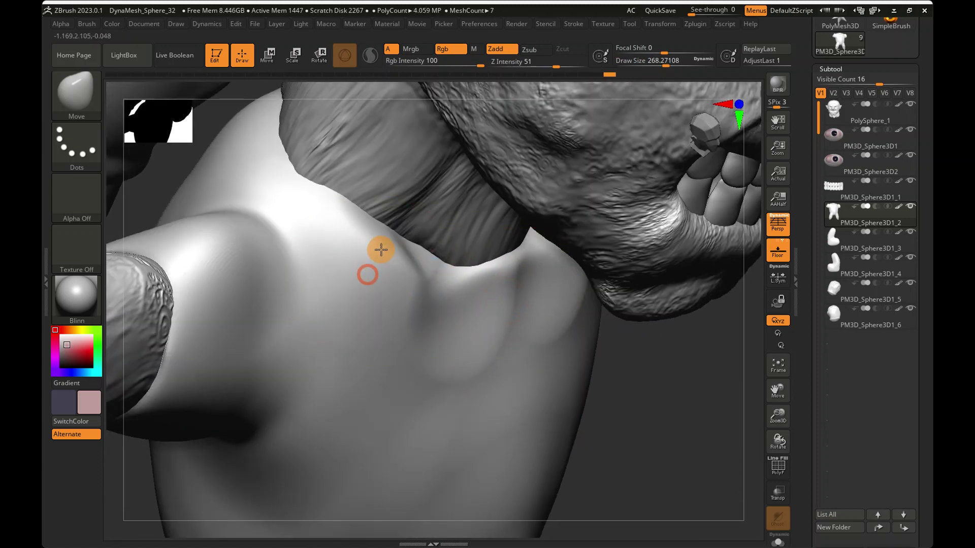
key("ctrl+shift+z")
key("ctrl+shift+z")
key("ctrl+shift+z")
key("ctrl+shift+z")
key("ctrl+shift+z")
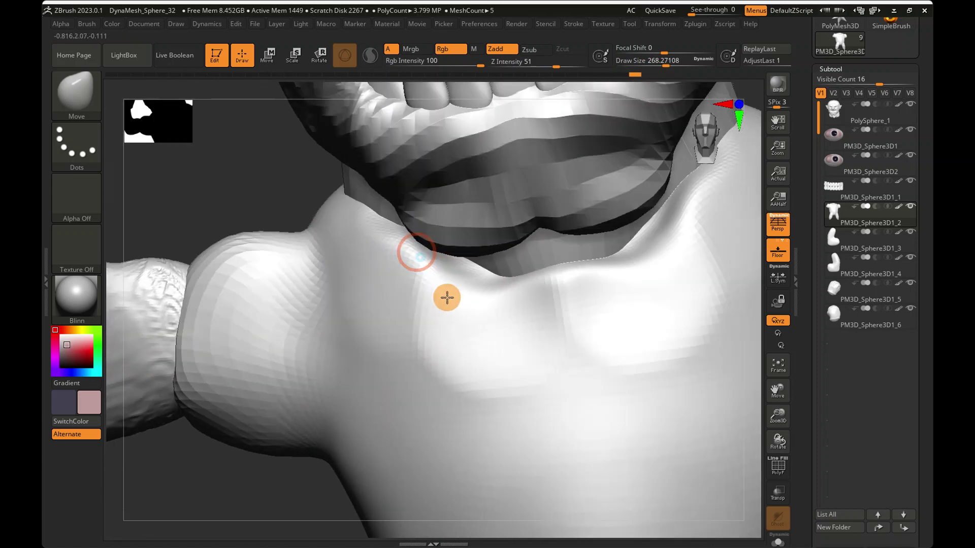
key("ctrl+shift+z")
key("ctrl+shift+z")
key("ctrl+shift+z")
key("ctrl+shift+z")
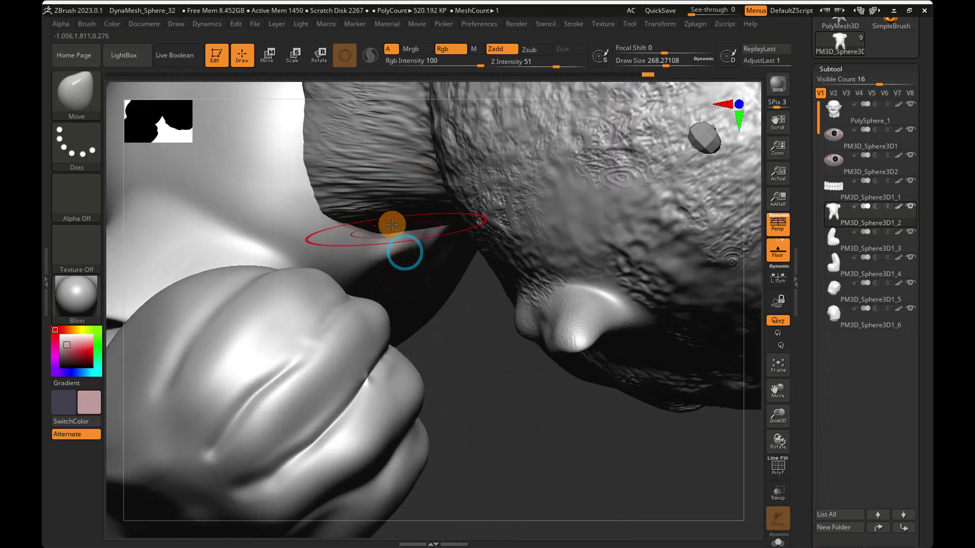
key("ctrl+shift+z")
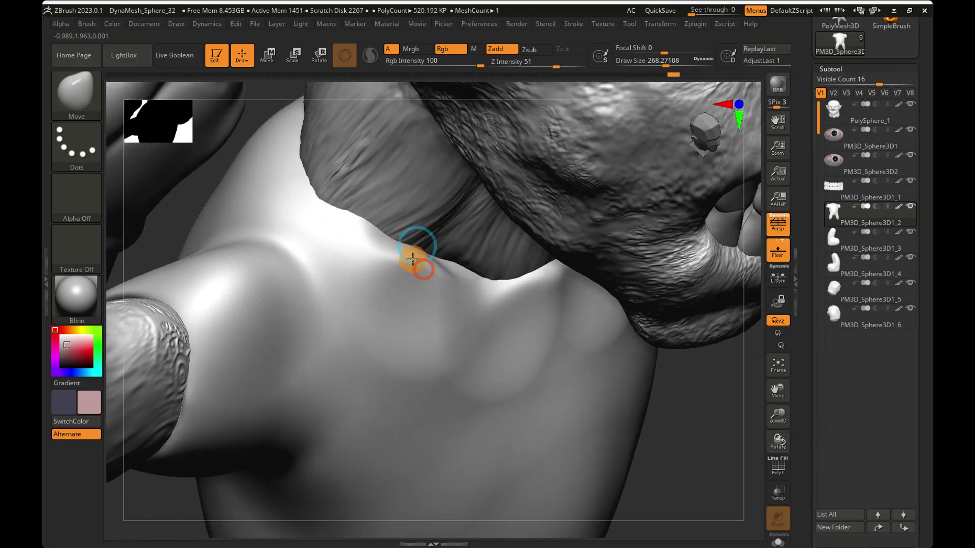
right_click_drag(416, 263, 389, 244)
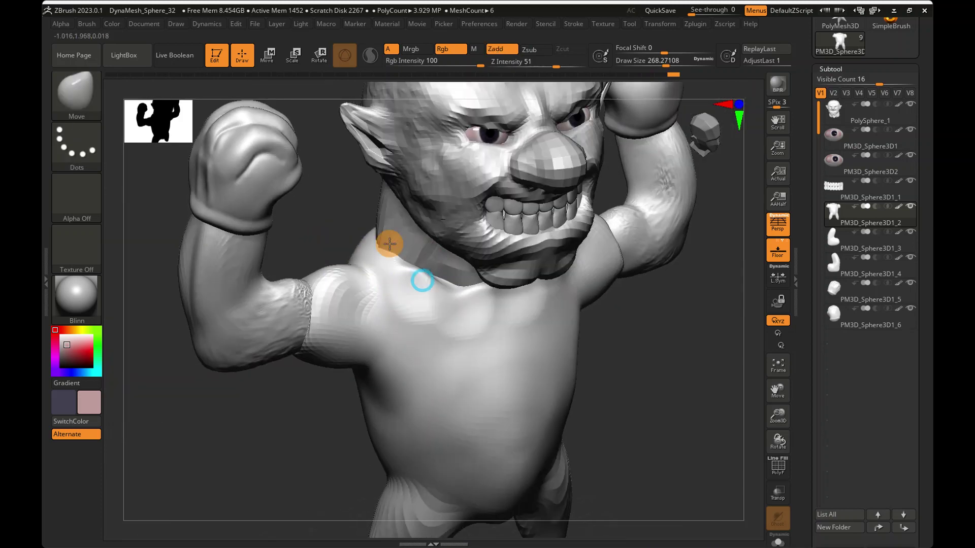
key("ctrl+shift+z")
Step: Smooth the torso's upper chest and shoulders at subdivision level 2 and return the torso to level 4
scroll(822, 330, "down", 6)
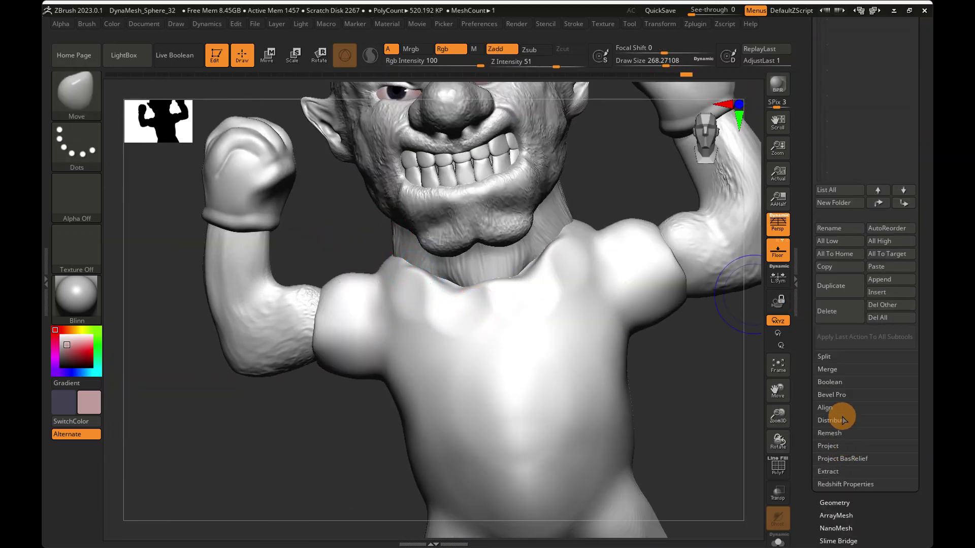
left_click(834, 501)
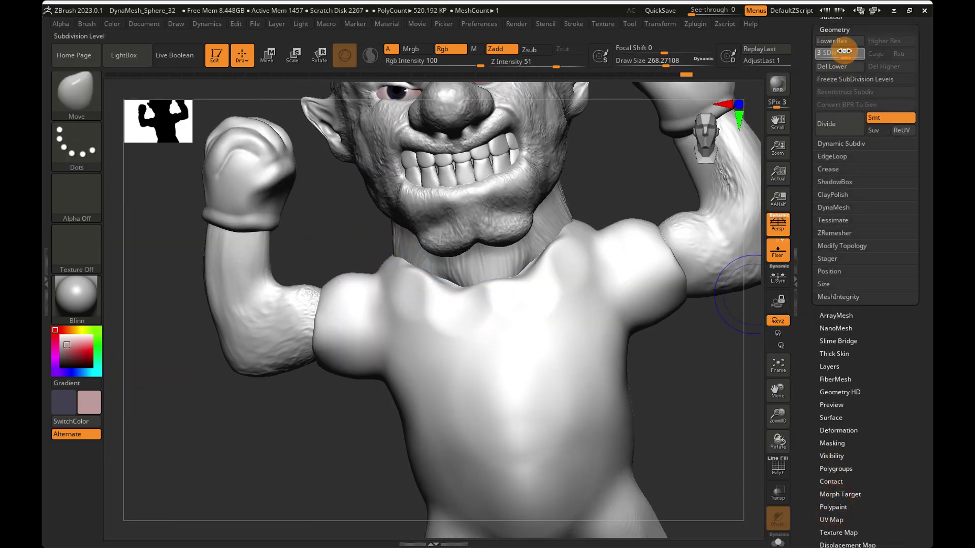
key("shift+d")
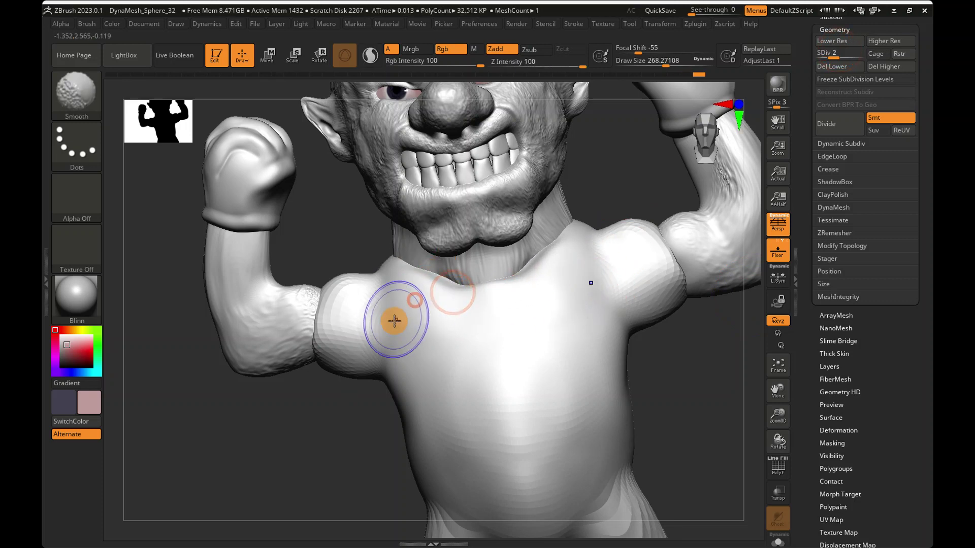
left_click(858, 45)
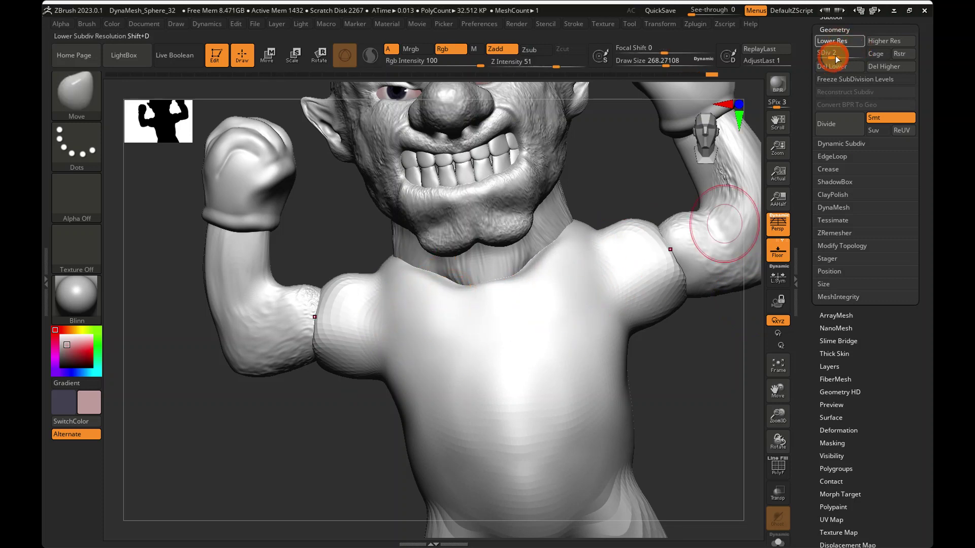
left_click(881, 44)
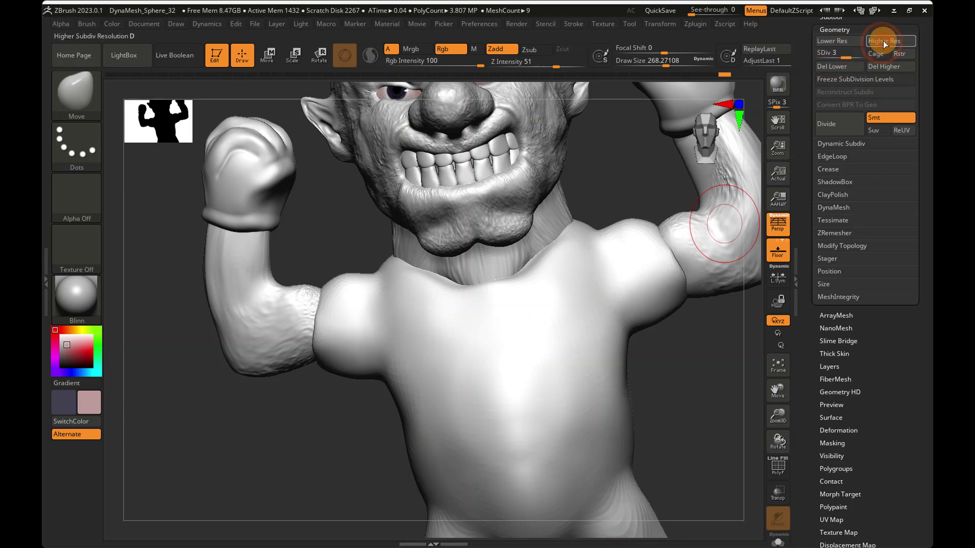
left_click(882, 42)
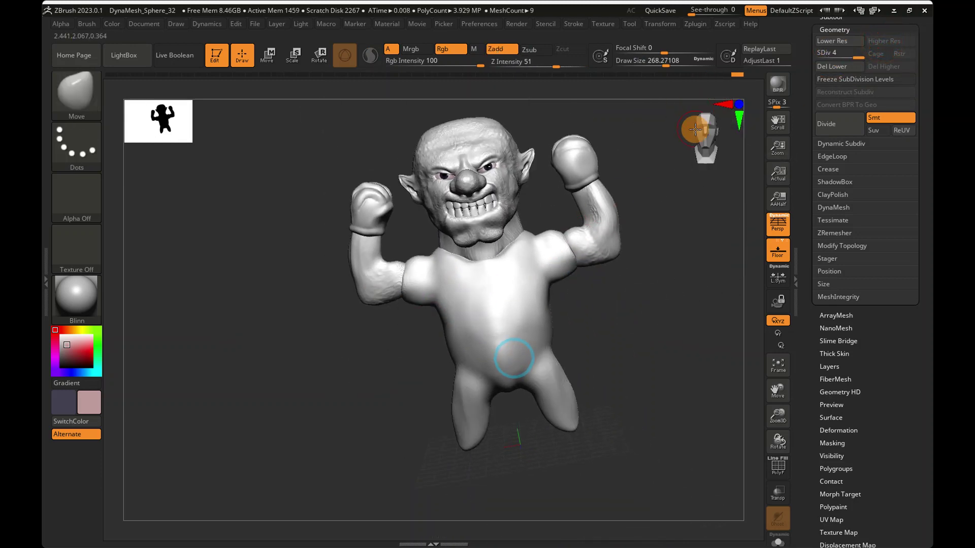
Step: Smooth the leg and reshape the hips and thighs with the Move brush at draw size about 517
mouse_move(696, 135)
left_mouse_down()
mouse_move(613, 241)
mouse_move(659, 252)
mouse_move(631, 261)
mouse_move(695, 134)
left_mouse_up()
left_click(695, 134)
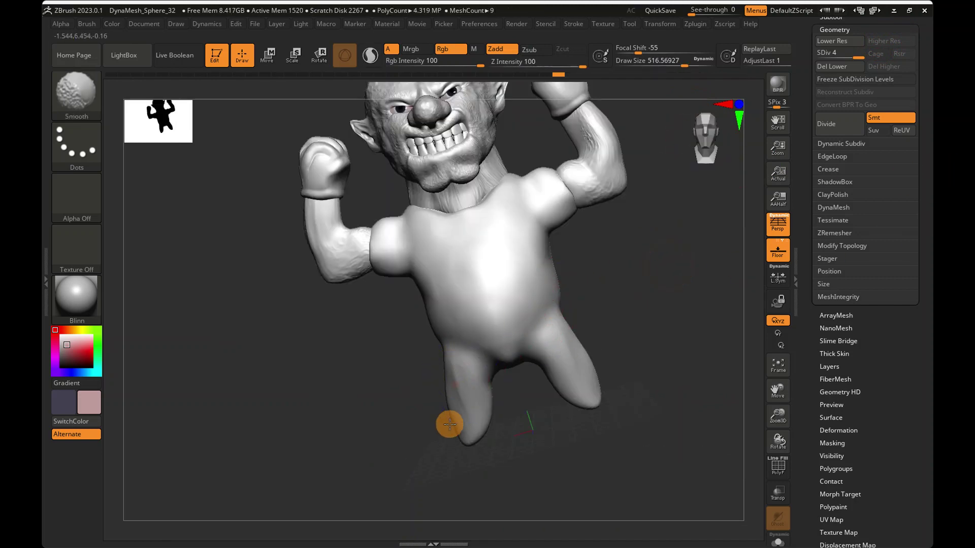
left_click_drag(448, 424, 457, 386, "shift")
right_click_drag(563, 397, 517, 394, "alt")
left_click_drag(821, 227, 820, 306)
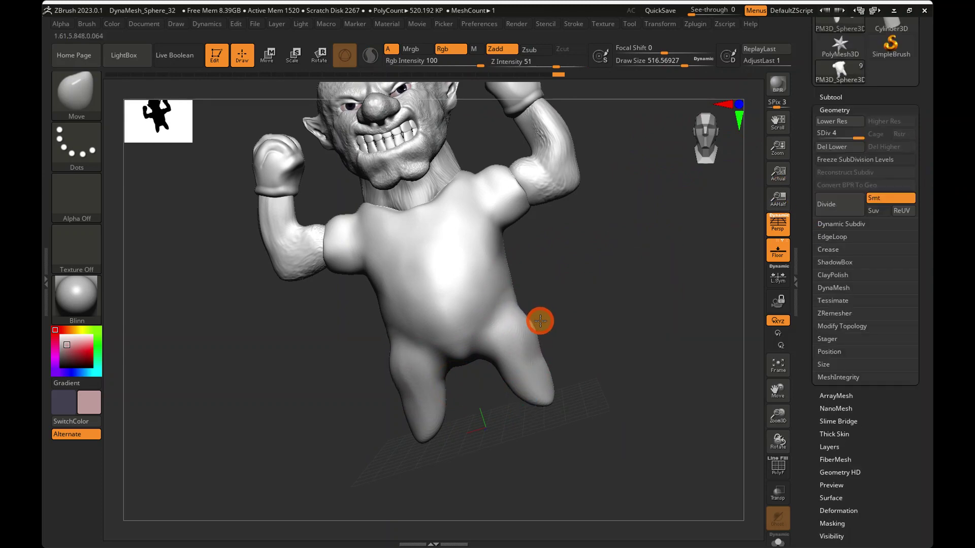
left_click(688, 160)
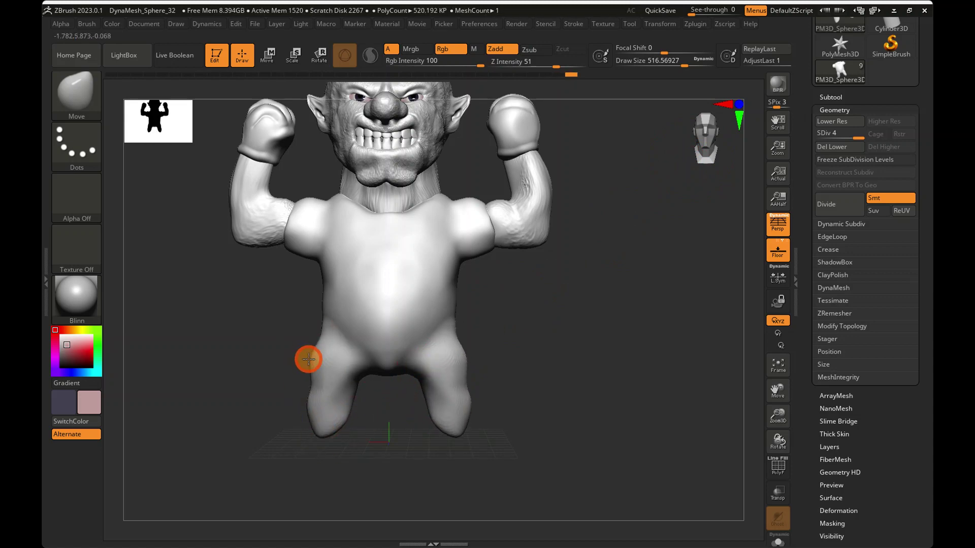
left_click_drag(309, 360, 389, 373)
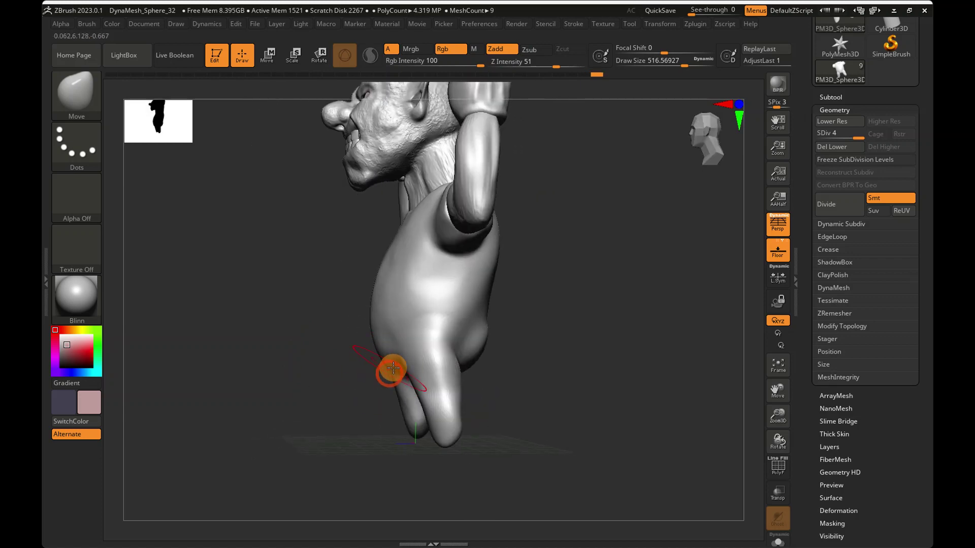
right_click_drag(393, 368, 448, 365)
left_click(693, 149)
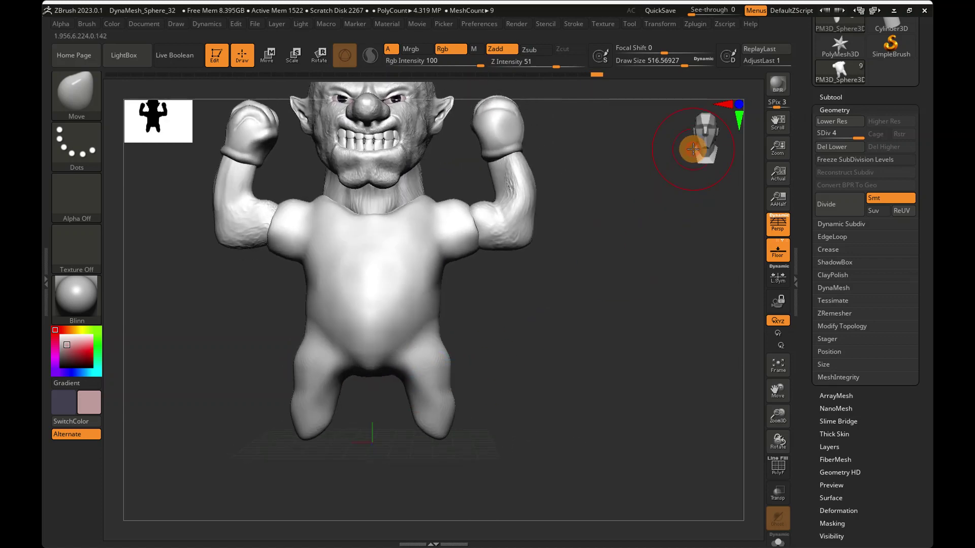
Step: Append a Sphere3D to the subtool list and select it
left_click(836, 98)
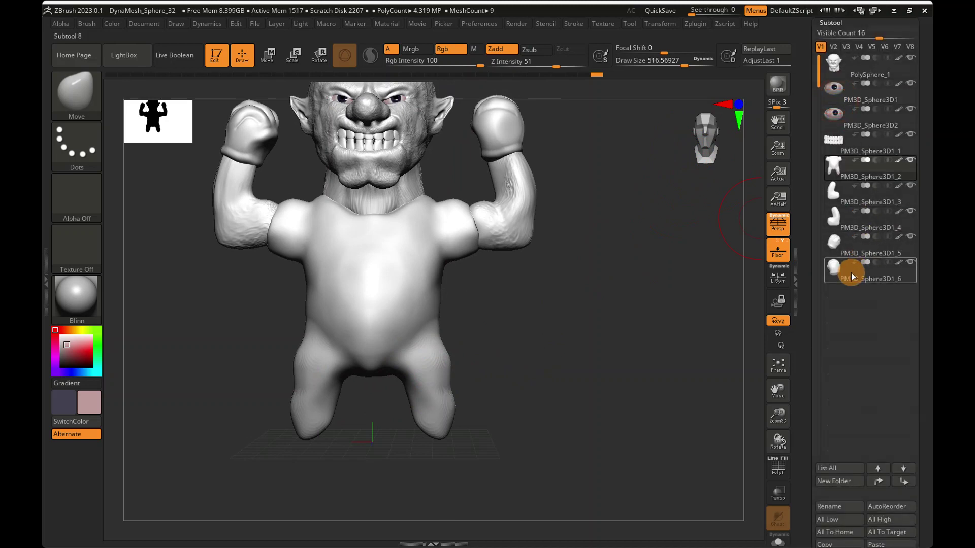
scroll(883, 423, "down", 1)
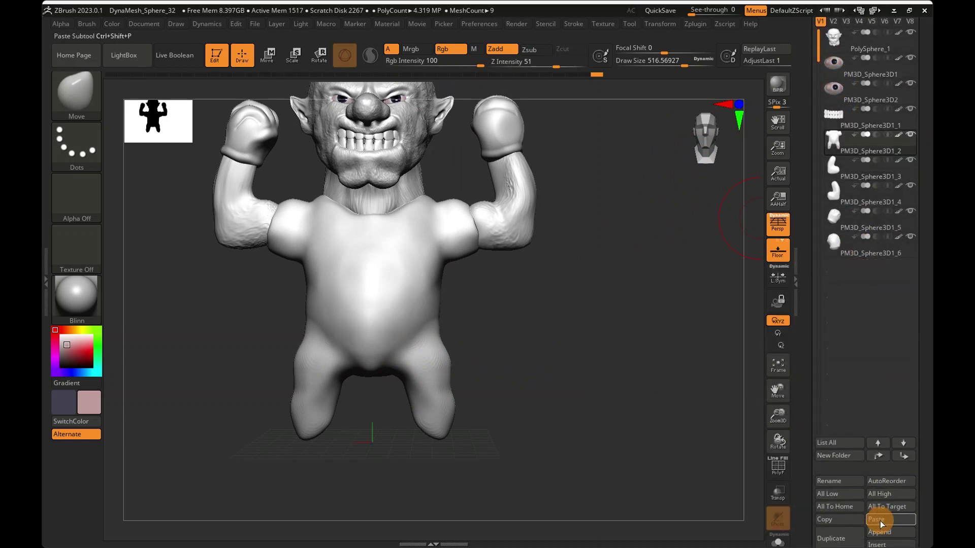
scroll(889, 526, "down", 1)
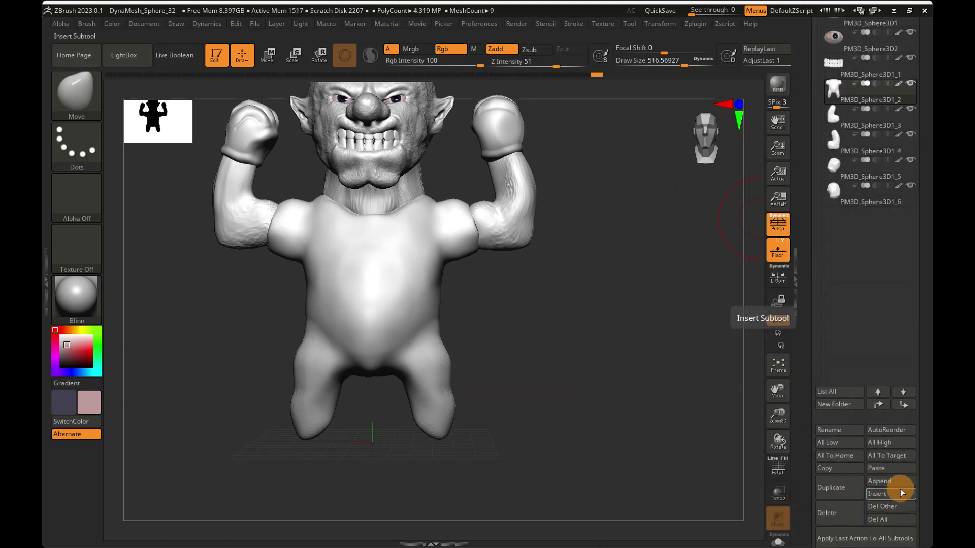
scroll(896, 490, "down", 1)
left_click(883, 481)
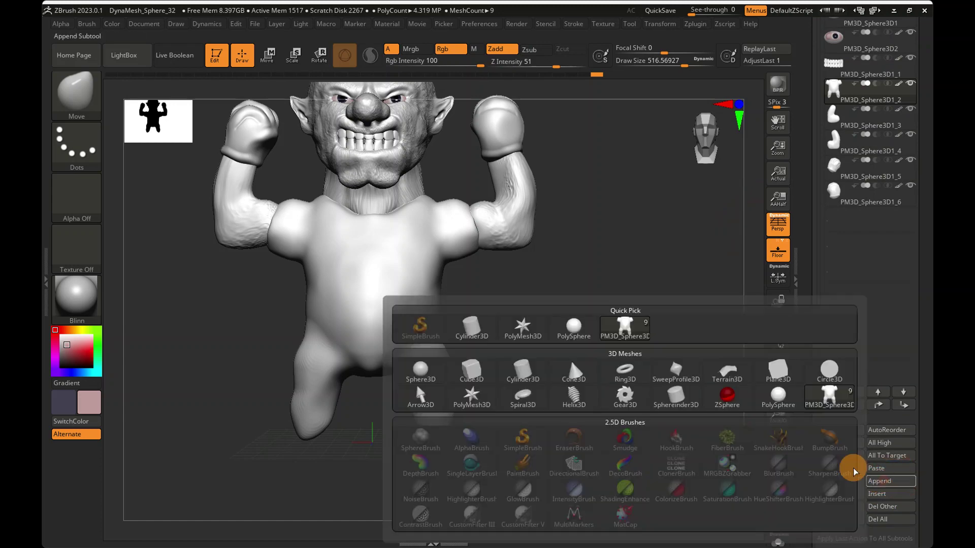
left_click(431, 370)
left_click(838, 214)
Step: Move the appended sphere straight down to below the legs and turn on its polypaint display
key("w")
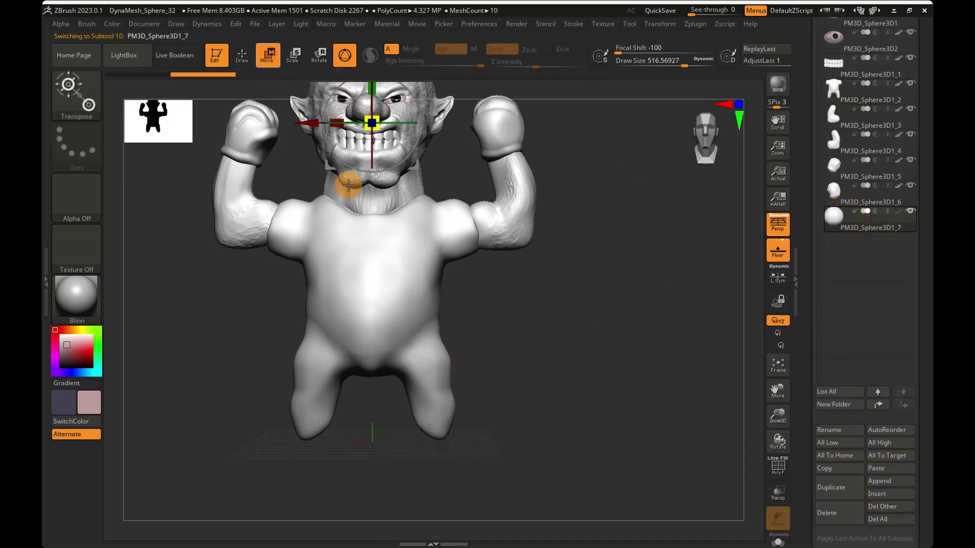
right_click_drag(541, 329, 448, 226, "ctrl")
left_click_drag(396, 130, 432, 339)
left_click(900, 212)
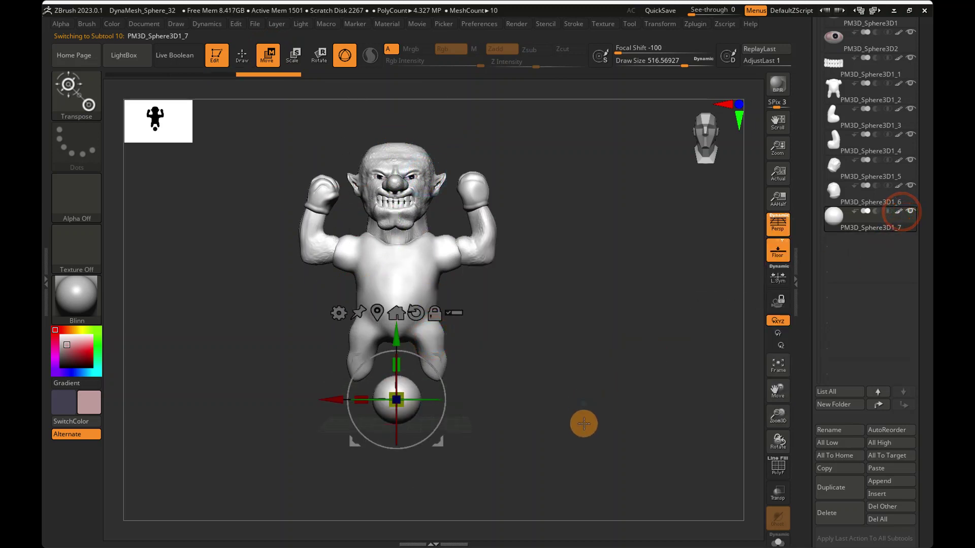
Step: Position the sphere beneath the goblin's right leg, raise it to the leg's end and flatten it vertically into a foot base
mouse_move(584, 403)
right_mouse_down("ctrl")
mouse_move(550, 420)
mouse_move(442, 402)
right_mouse_up("ctrl")
left_click_drag(334, 400, 261, 395)
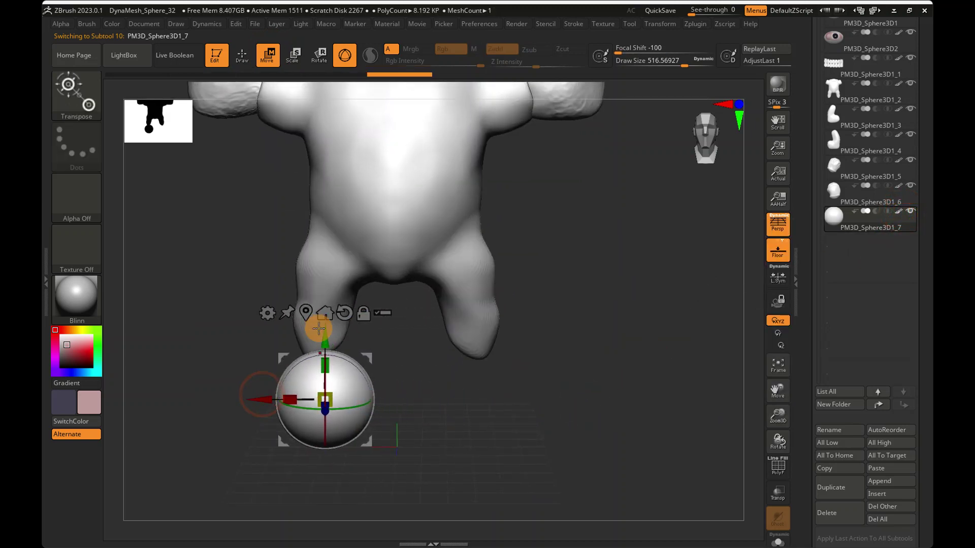
left_click_drag(318, 337, 322, 286)
right_click_drag(322, 284, 407, 273)
left_click(684, 148)
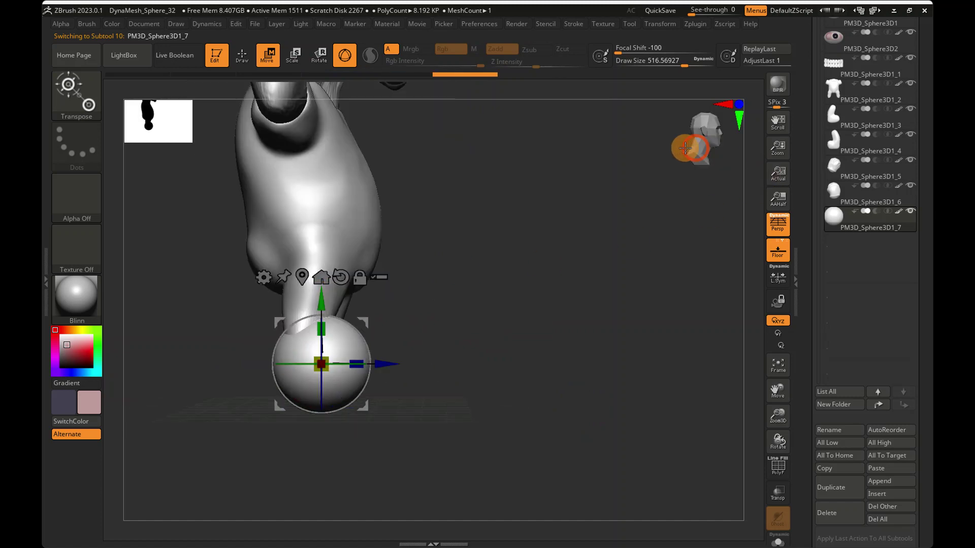
left_click_drag(321, 329, 322, 347)
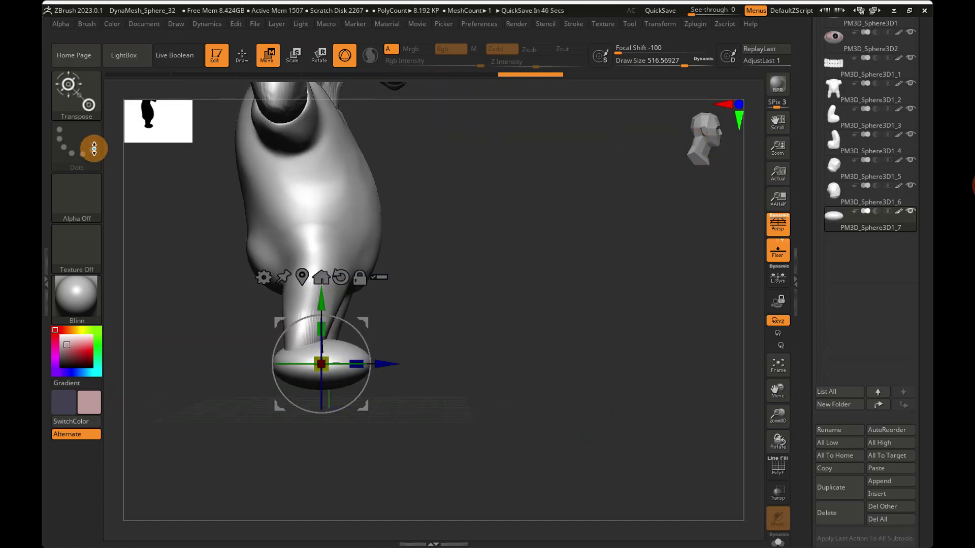
Step: Pull the flattened sphere forward into a foot with a raised toe using the Move brush at draw size about 517
left_click(84, 116)
left_click(339, 104)
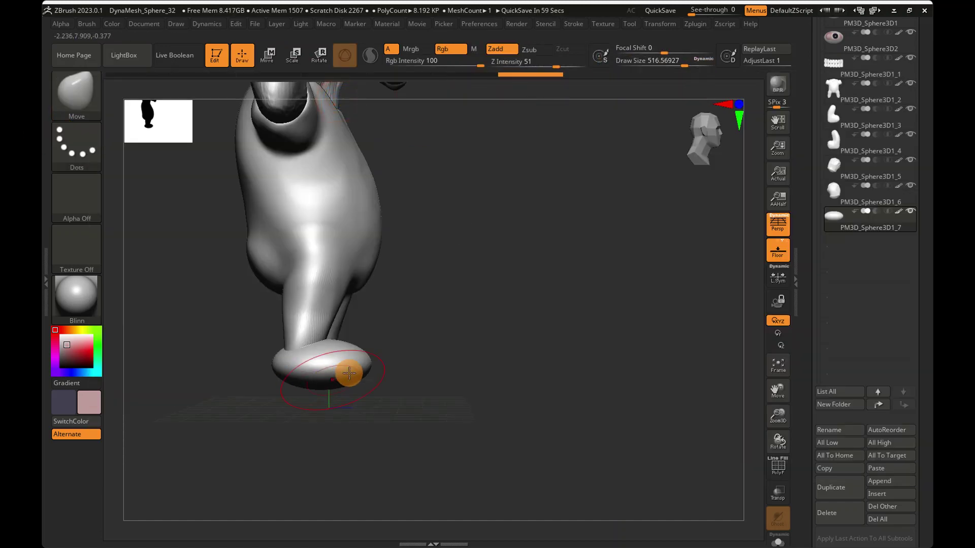
left_click_drag(385, 364, 391, 334)
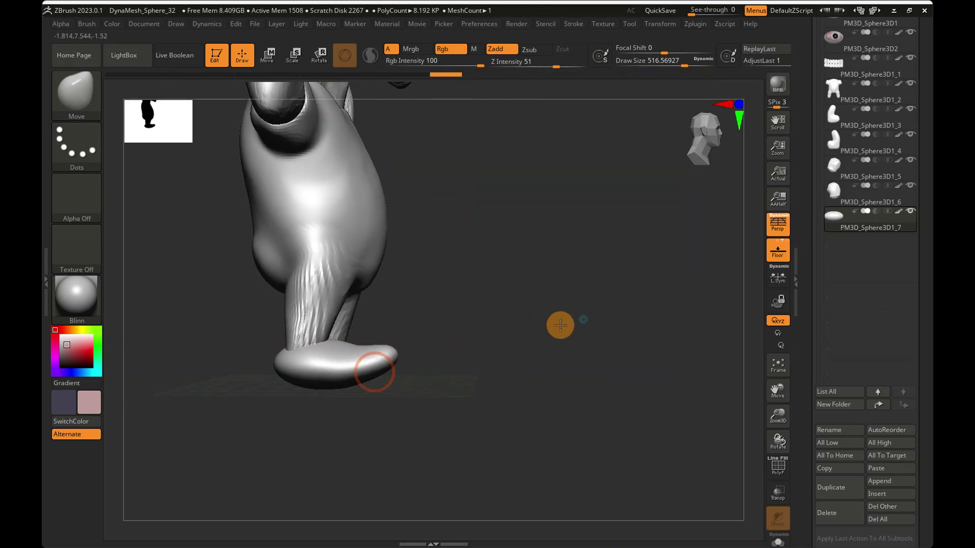
left_click_drag(559, 322, 446, 377)
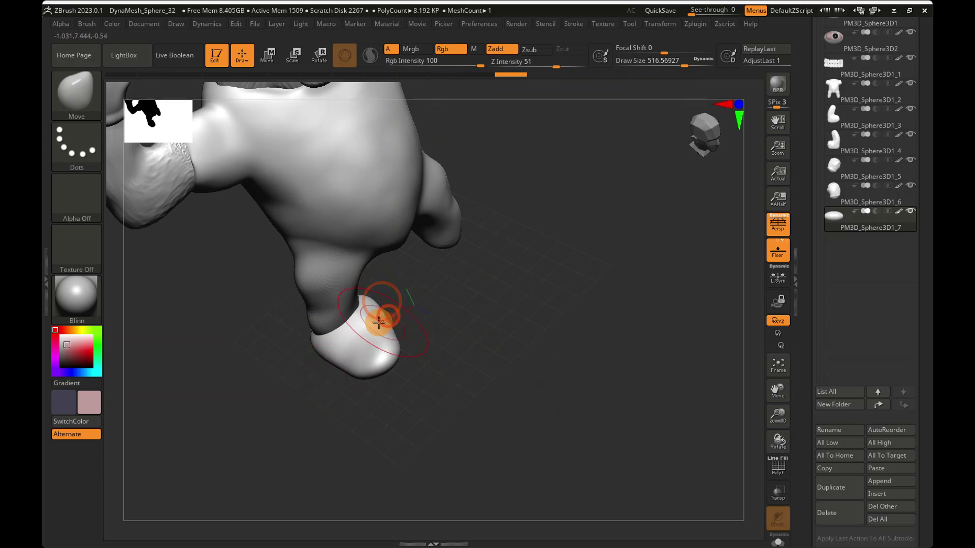
mouse_move(322, 348)
left_mouse_down()
mouse_move(370, 322)
mouse_move(322, 344)
left_mouse_up()
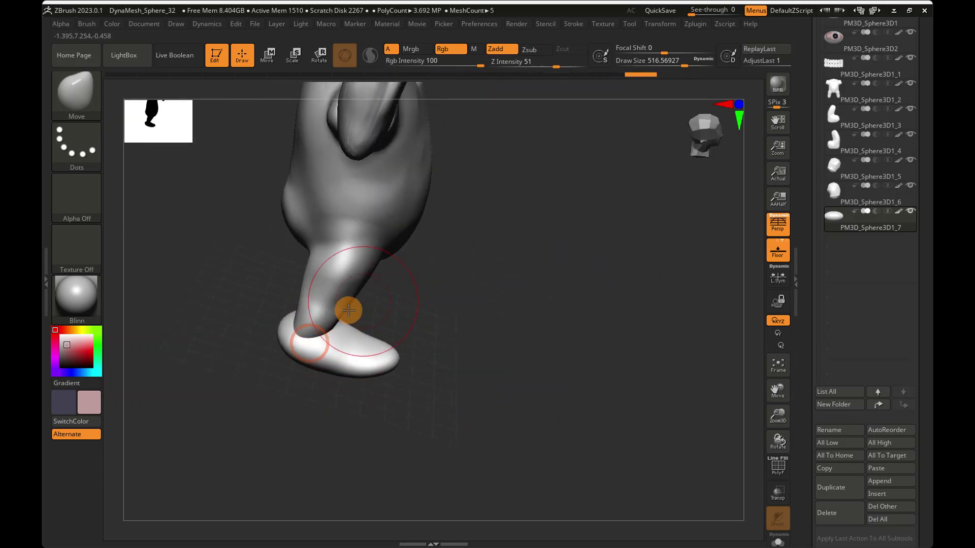
left_click_drag(348, 310, 342, 341)
Step: Scale the foot vertically by about 1.23 in the side view to make it thicker
left_click(705, 151)
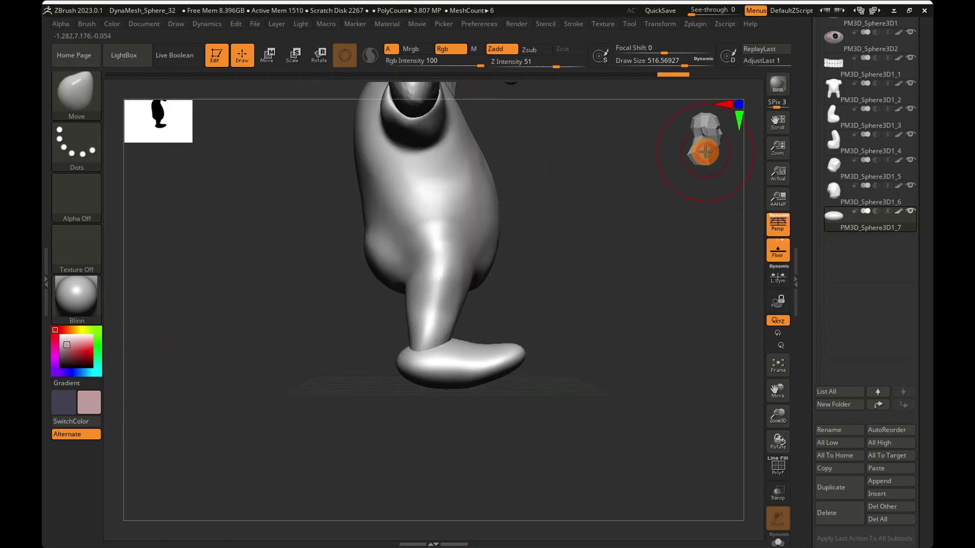
left_click(265, 53)
left_click_drag(447, 327, 447, 318)
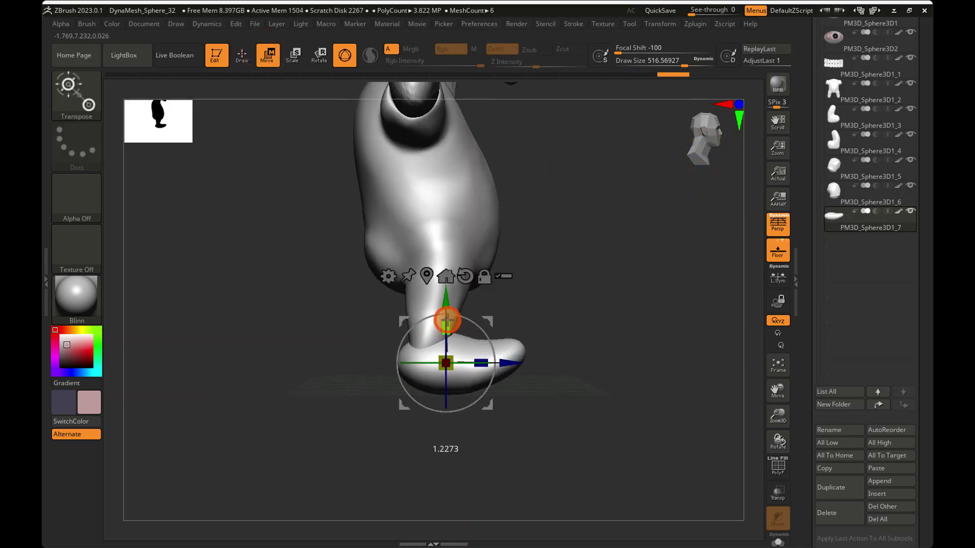
Step: Reshape the heel and sides of the foot with the Move brush at draw size about 318 and smooth its surface
left_click(81, 91)
left_click(340, 104)
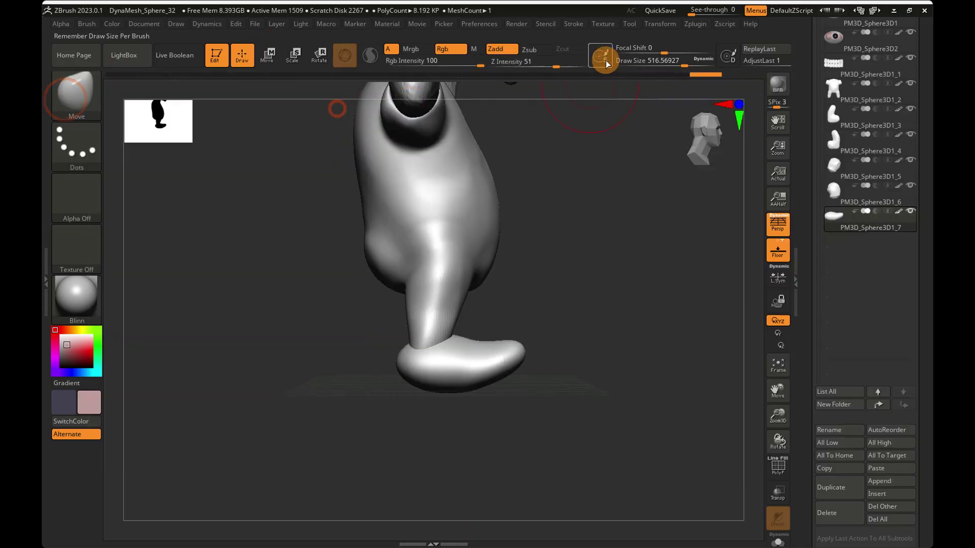
left_click_drag(665, 64, 660, 65)
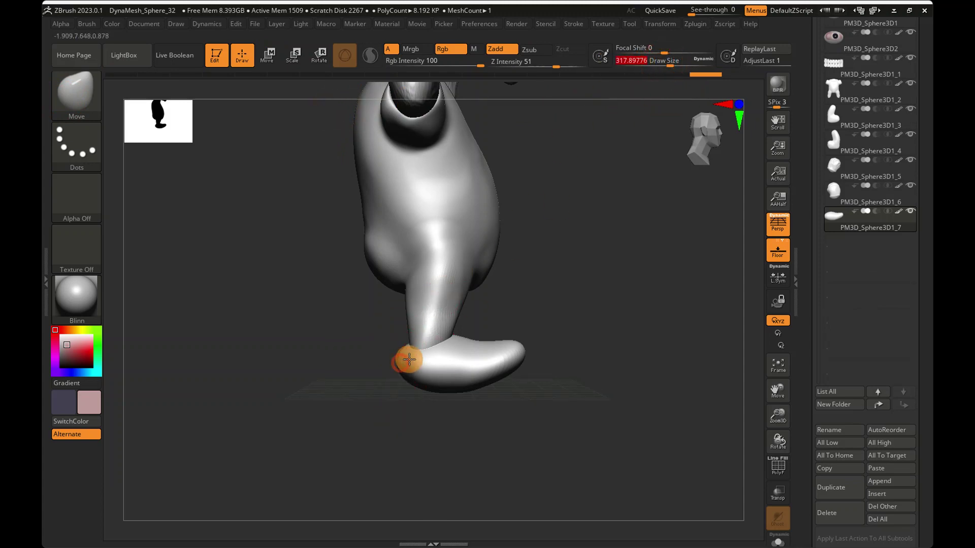
left_click_drag(412, 361, 395, 356)
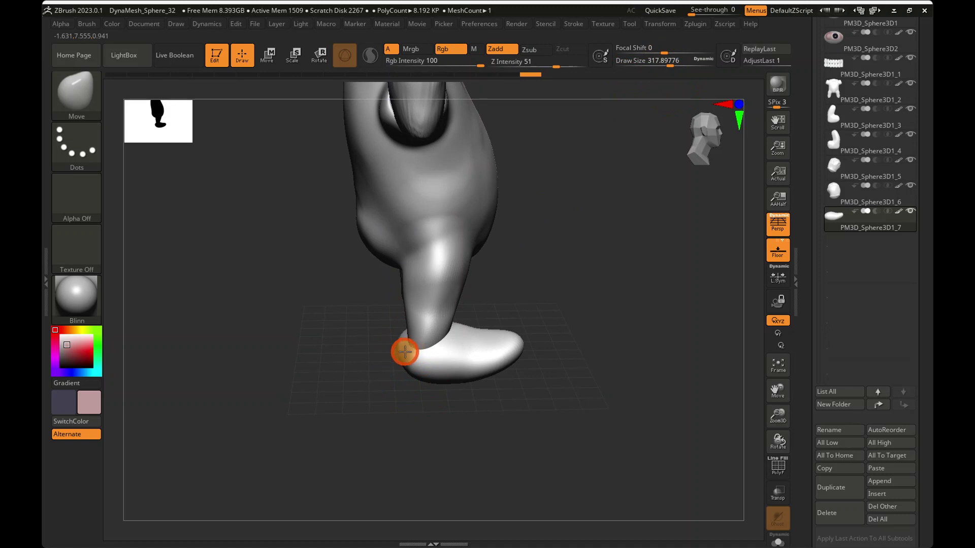
right_click_drag(405, 351, 439, 393)
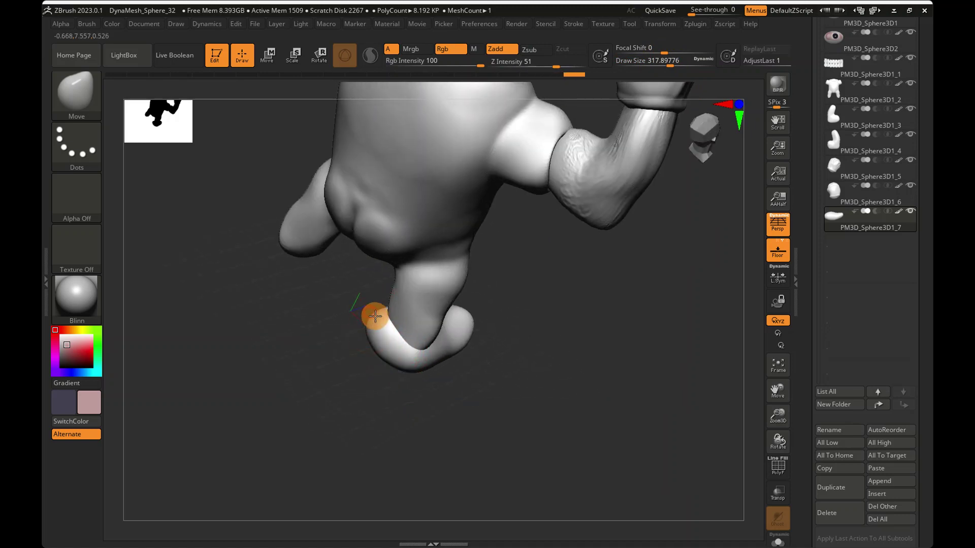
right_click_drag(375, 316, 395, 406)
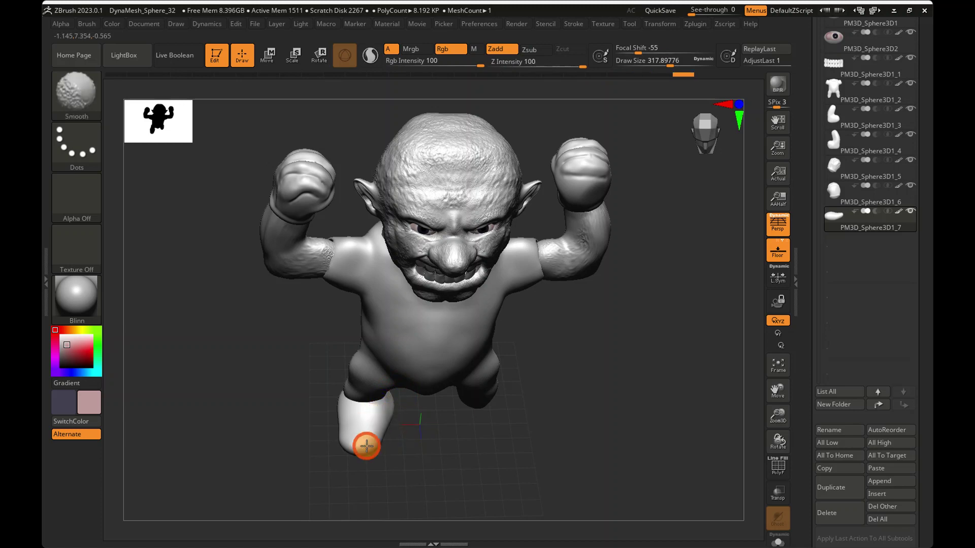
mouse_move(366, 446)
right_mouse_down()
mouse_move(542, 276)
mouse_move(590, 287)
right_mouse_up()
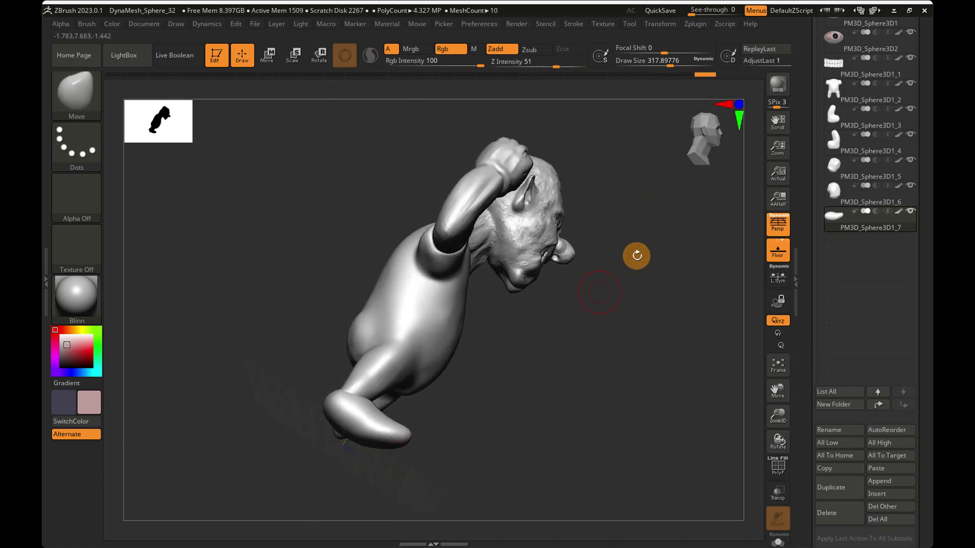
Step: Curl the toe end of the foot upward and refine the shape around the ankle with the Move brush
left_click(692, 158)
right_click_drag(543, 374, 483, 322, "alt")
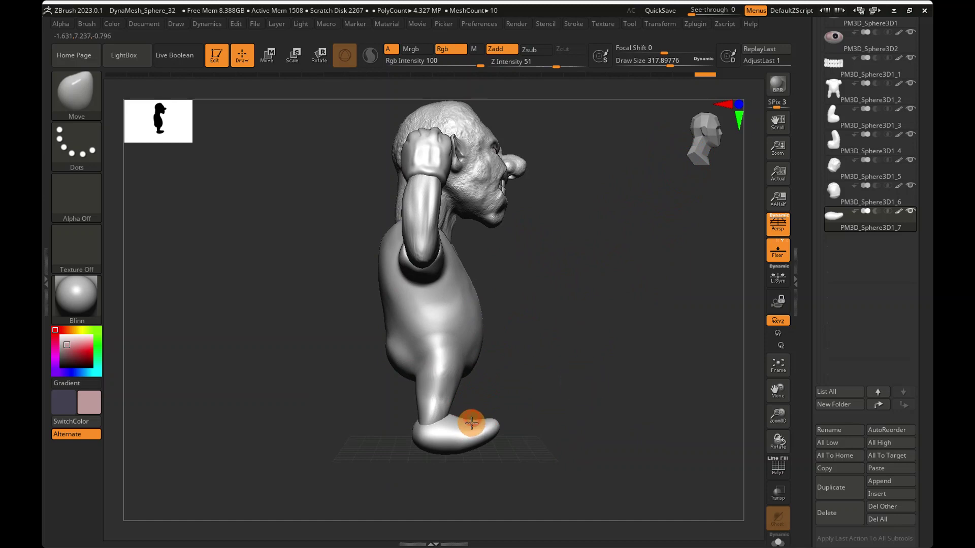
mouse_move(491, 418)
right_mouse_down()
mouse_move(450, 413)
mouse_move(496, 434)
mouse_move(511, 429)
mouse_move(465, 409)
mouse_move(462, 420)
mouse_move(420, 419)
mouse_move(503, 437)
mouse_move(444, 410)
right_mouse_up()
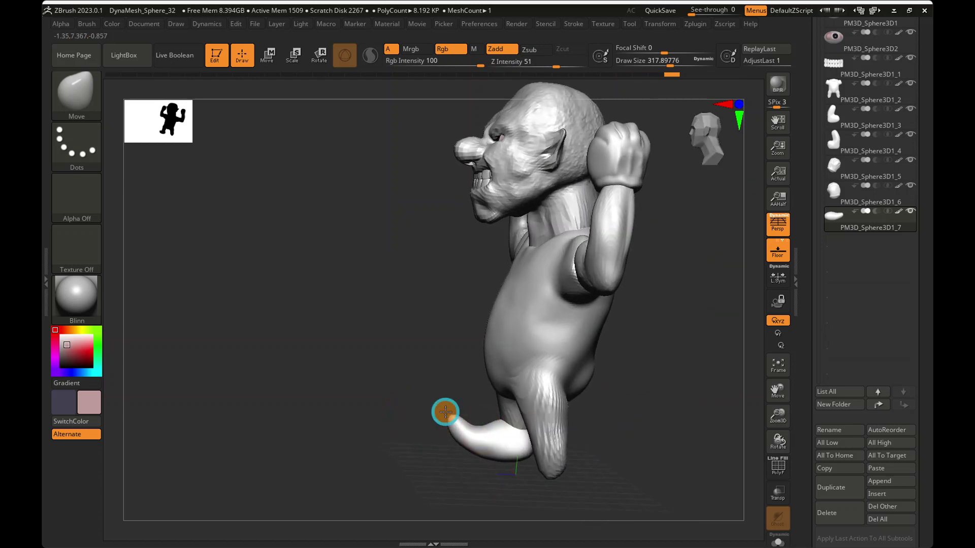
right_click_drag(535, 331, 431, 345)
left_click_drag(432, 335, 433, 333)
right_click_drag(434, 333, 482, 339)
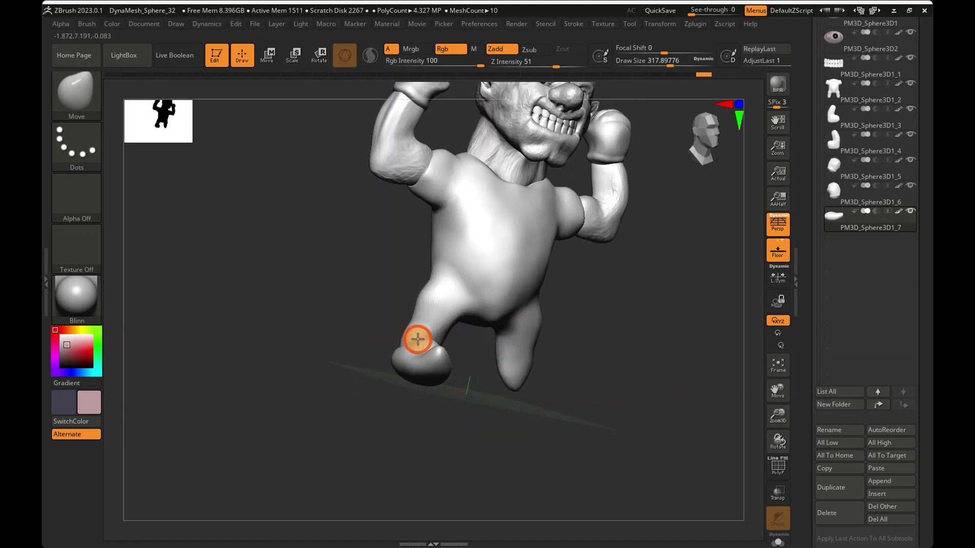
mouse_move(415, 340)
right_mouse_down()
mouse_move(392, 336)
mouse_move(444, 352)
mouse_move(385, 327)
right_mouse_up()
Step: Sculpt a first fold across the instep of the foot with the Standard brush at draw size about 59
left_click(66, 104)
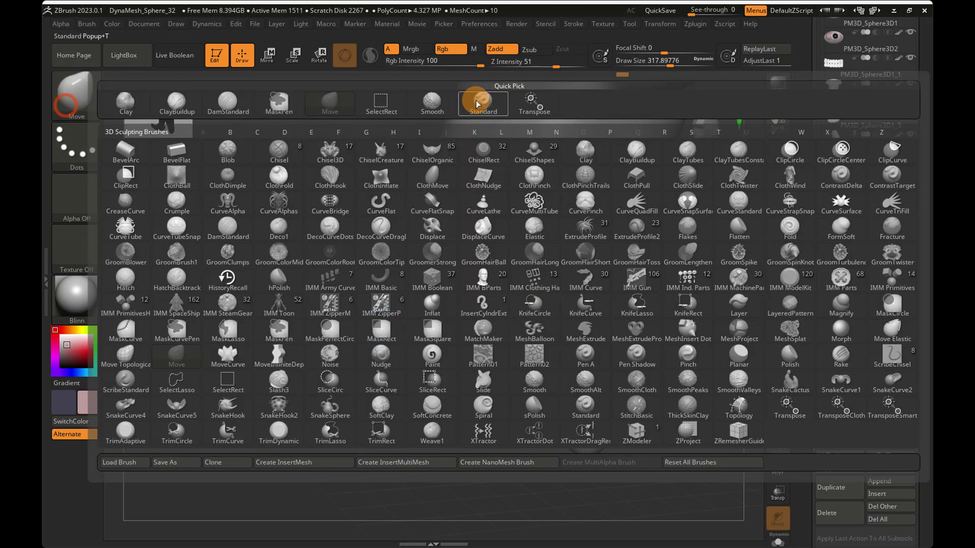
left_click(483, 101)
left_click_drag(670, 65, 656, 62)
right_click_drag(417, 310, 367, 309, "ctrl+alt")
right_click_drag(405, 259, 607, 180, "ctrl+alt")
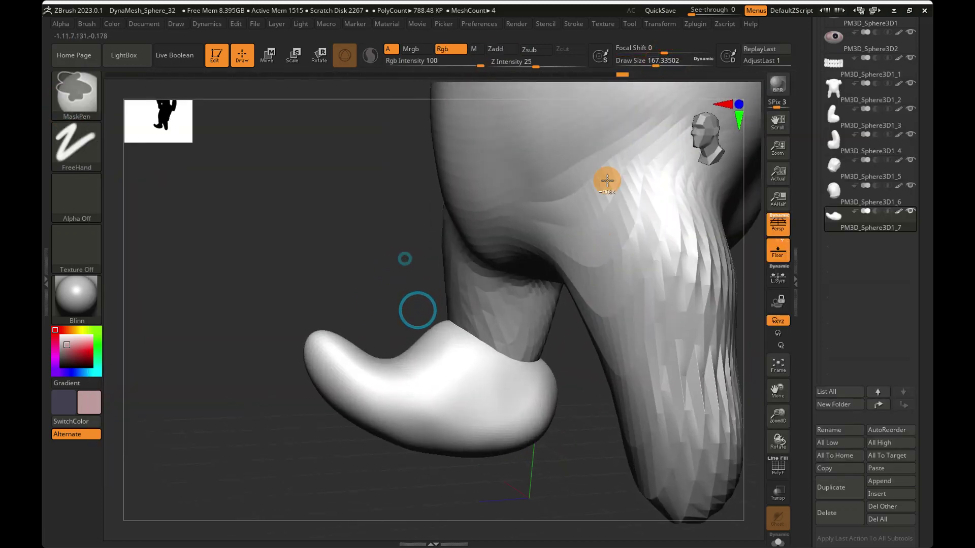
left_click_drag(656, 62, 651, 62)
right_click_drag(466, 267, 436, 379)
mouse_move(409, 367)
right_mouse_down()
mouse_move(422, 350)
mouse_move(413, 347)
right_mouse_up()
left_click_drag(368, 318, 391, 373)
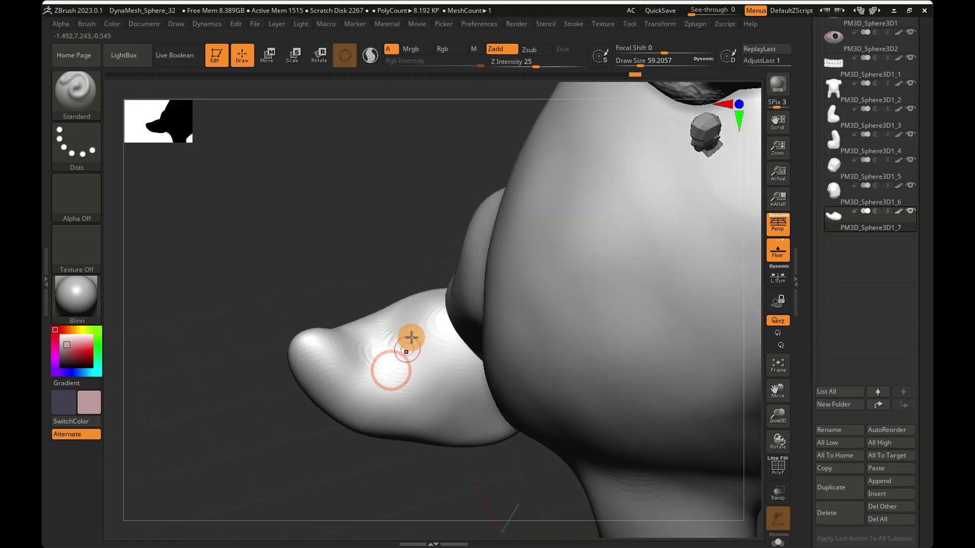
Step: Add more folds across the top of the foot, including a stroke at draw size about 74
right_click_drag(564, 232, 387, 310)
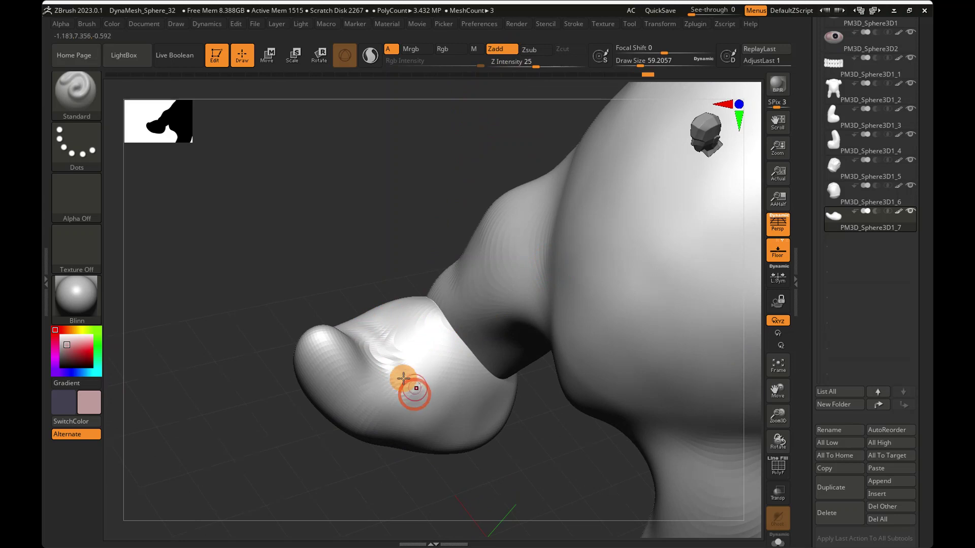
right_click_drag(407, 374, 501, 169)
mouse_move(617, 86)
right_mouse_down()
mouse_move(398, 309)
mouse_move(420, 289)
right_mouse_up()
left_click_drag(349, 319, 396, 398)
Step: Divide the foot mesh to subdivision level 2 and brush another fold across the instep
scroll(854, 389, "down", 8)
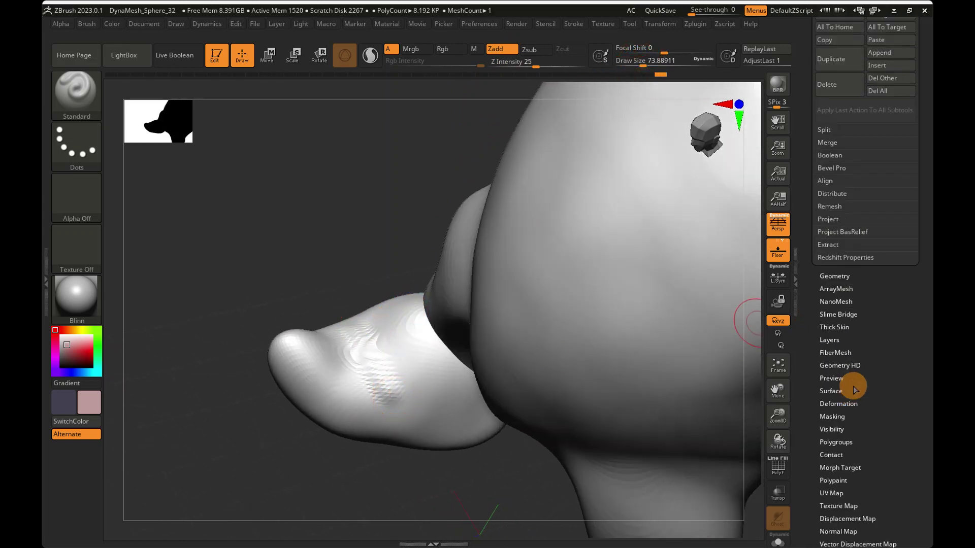
left_click(863, 278)
left_click(837, 127)
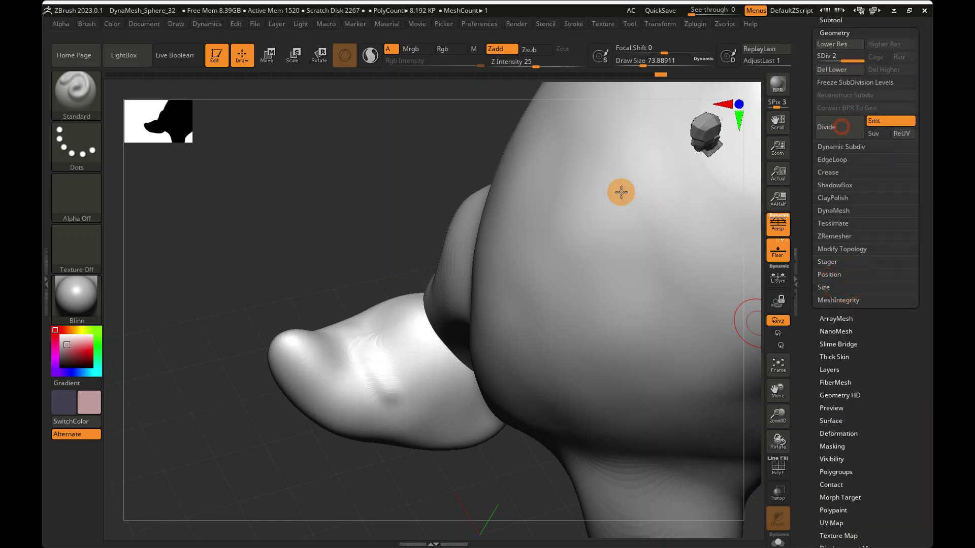
left_click_drag(365, 348, 399, 401)
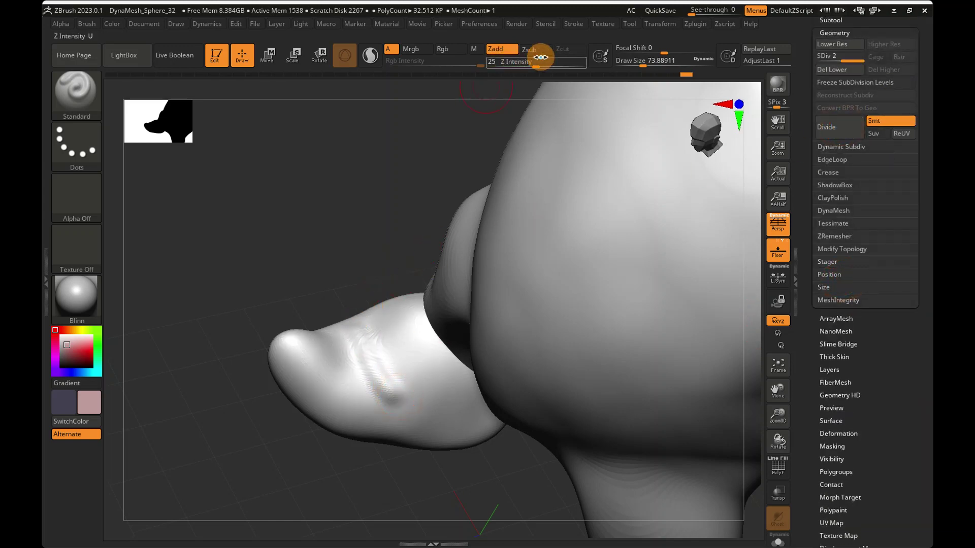
Step: Strengthen the instep fold with the Standard brush at Z Intensity 32 and draw size about 97
left_click_drag(555, 161, 568, 225)
scroll(885, 244, "up", 4)
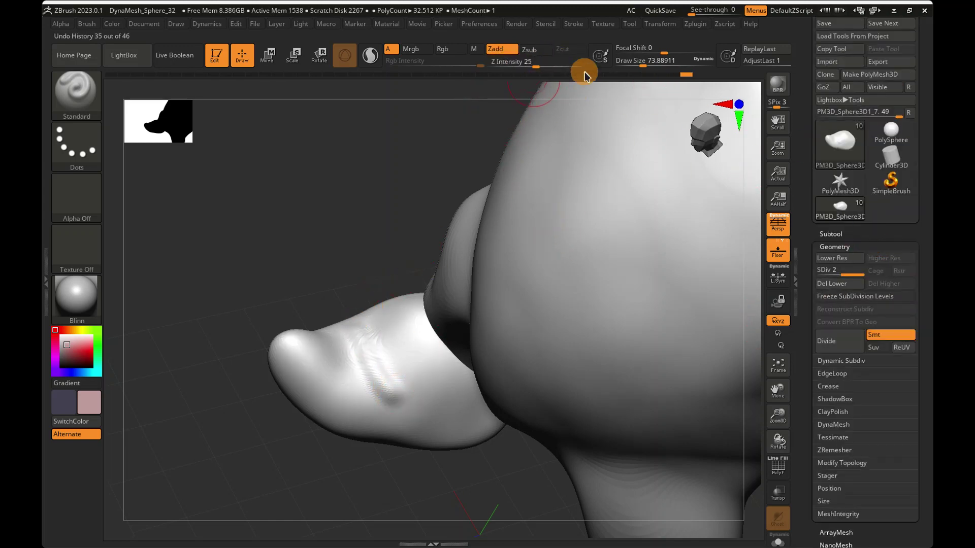
left_click(541, 64)
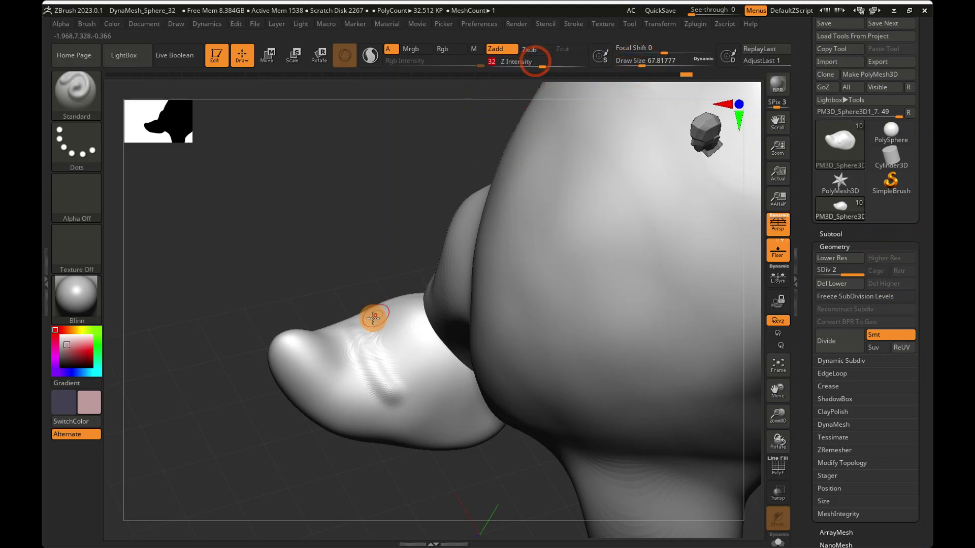
left_click(645, 60)
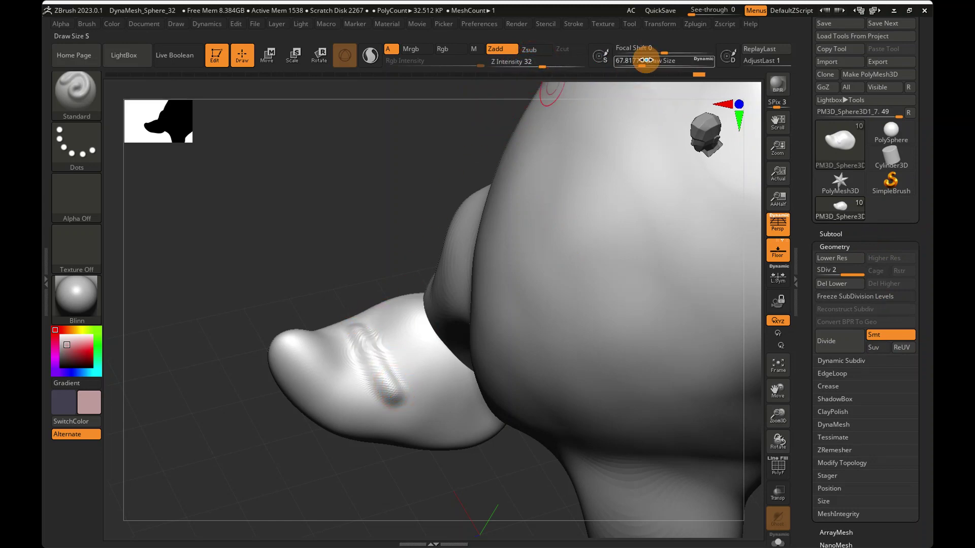
left_click_drag(648, 61, 646, 61)
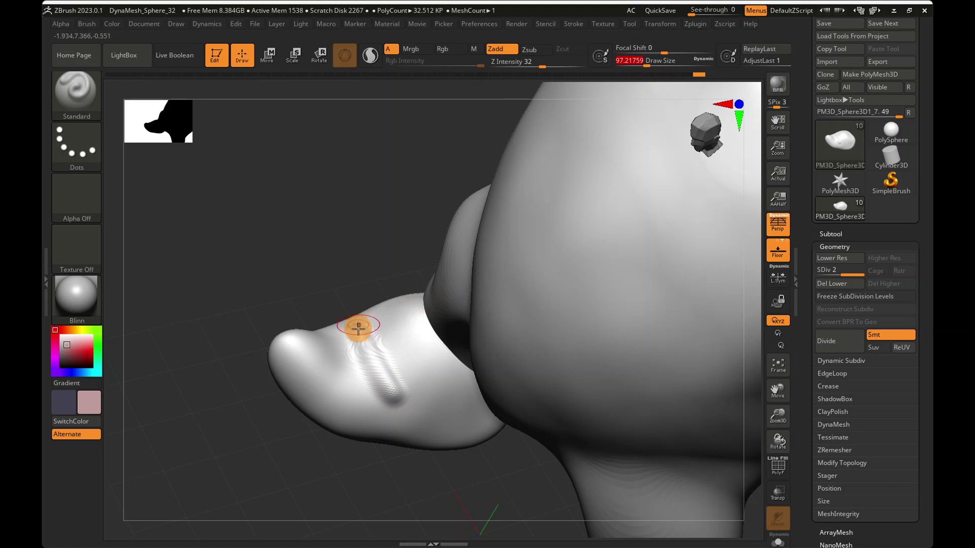
mouse_move(357, 329)
left_mouse_down()
mouse_move(398, 396)
mouse_move(407, 393)
left_mouse_up()
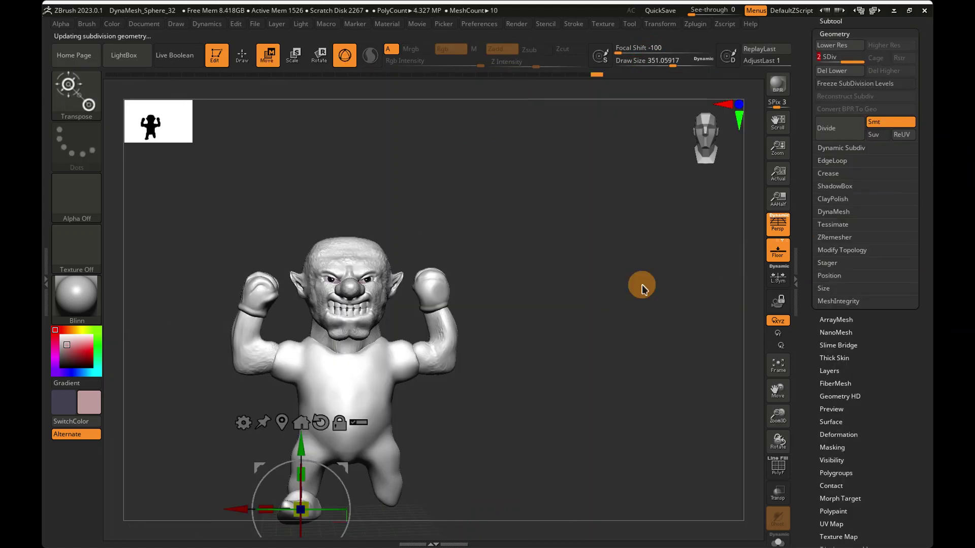
Step: Copy the finished foot subtool and paste it as a new subtool
left_click_drag(555, 328, 597, 321)
scroll(853, 252, "up", 3)
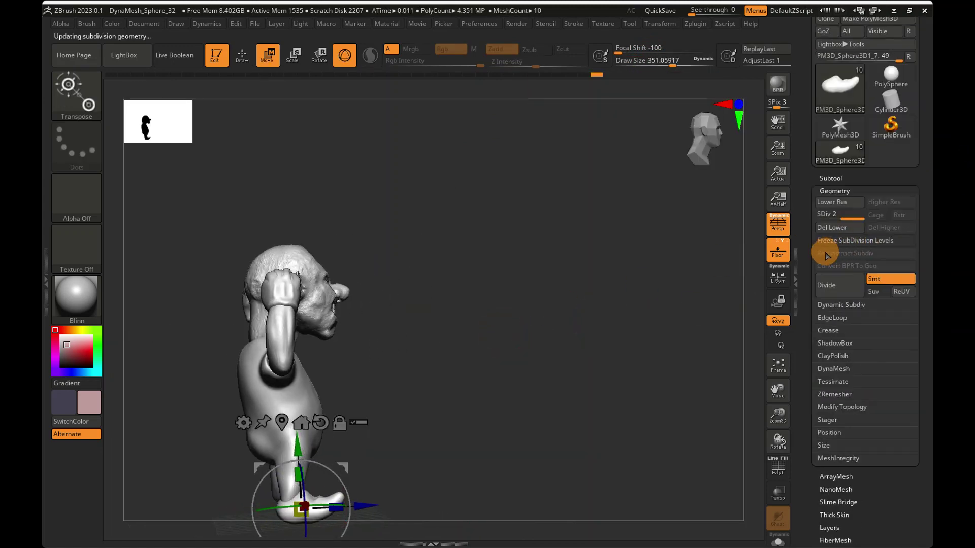
left_click(831, 179)
scroll(831, 421, "down", 3)
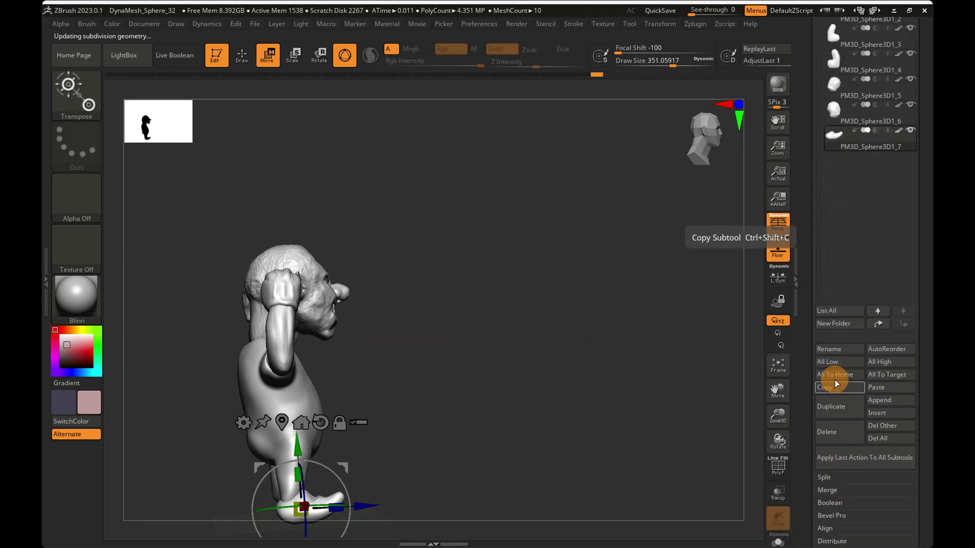
left_click(830, 389)
left_click(870, 381)
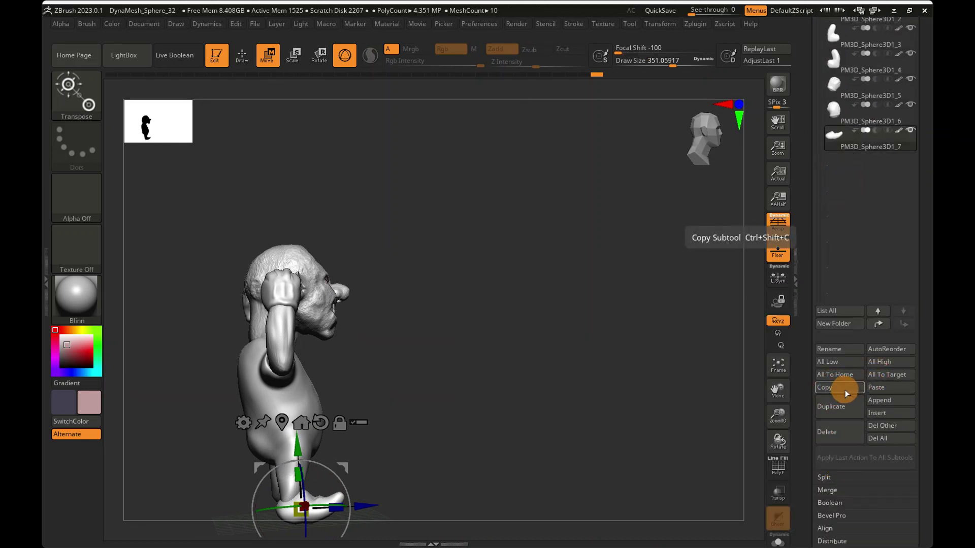
left_click(866, 388)
Step: Move the pasted foot sideways under the goblin's other leg
right_click_drag(570, 407, 474, 462)
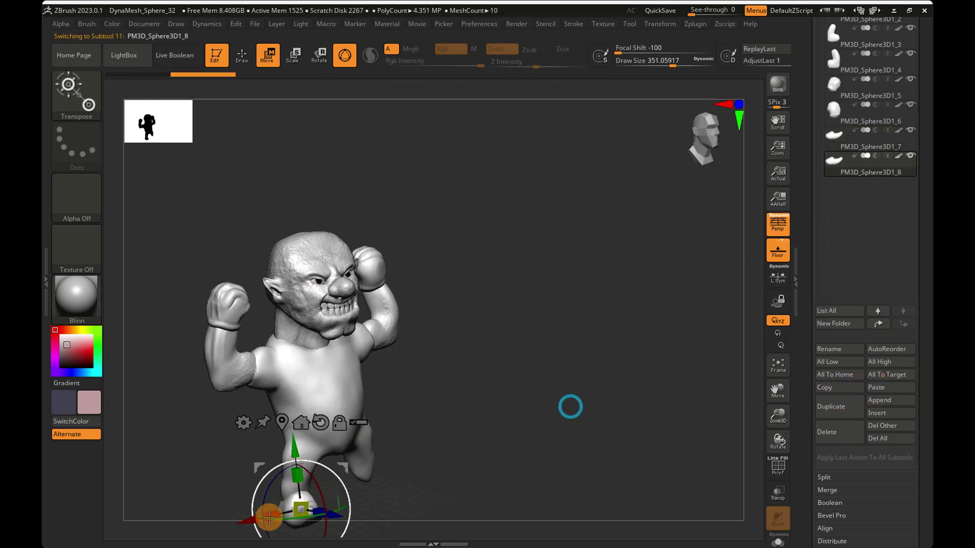
left_click_drag(252, 519, 322, 497)
right_click_drag(396, 449, 463, 416)
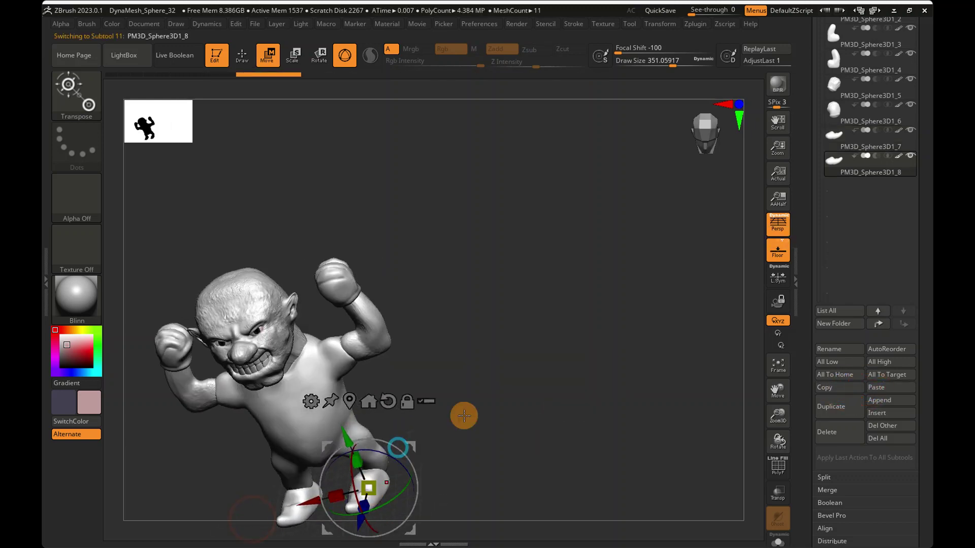
Step: Turn the copied foot outward and move it sideways into place under the goblin's other leg
right_click_drag(547, 270, 700, 136, "alt")
left_click_drag(700, 136, 711, 130)
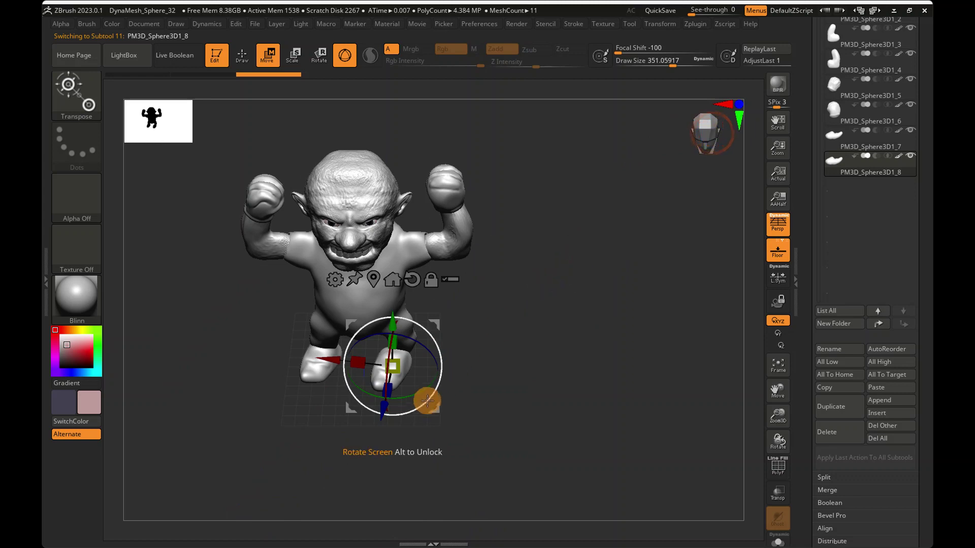
left_click_drag(426, 398, 495, 383)
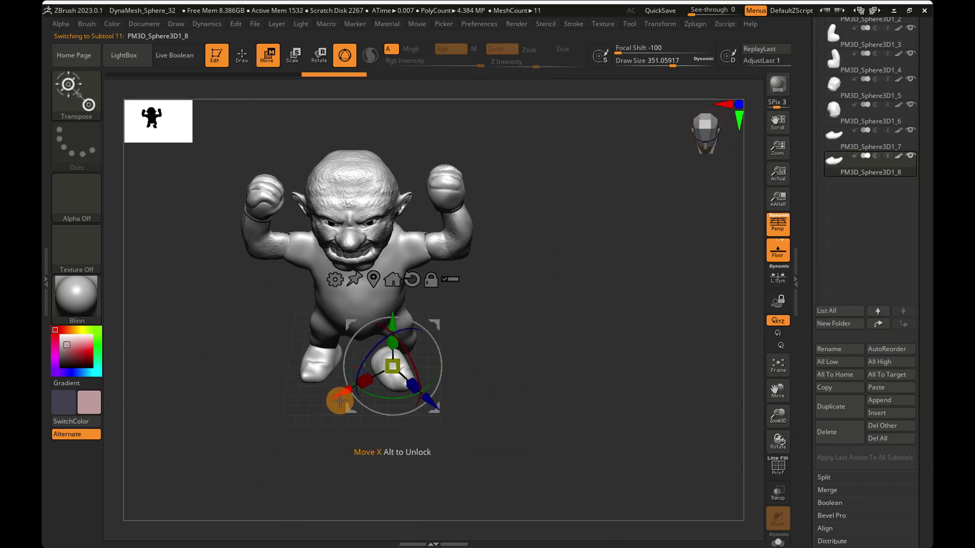
left_click_drag(340, 398, 366, 394)
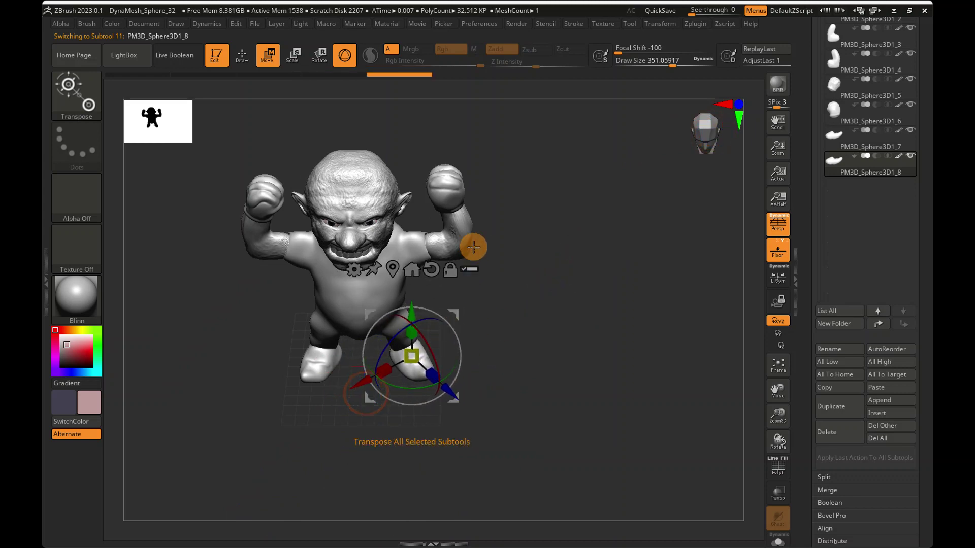
right_click_drag(472, 247, 496, 194)
right_click_drag(680, 133, 716, 135)
left_click_drag(708, 135, 639, 265)
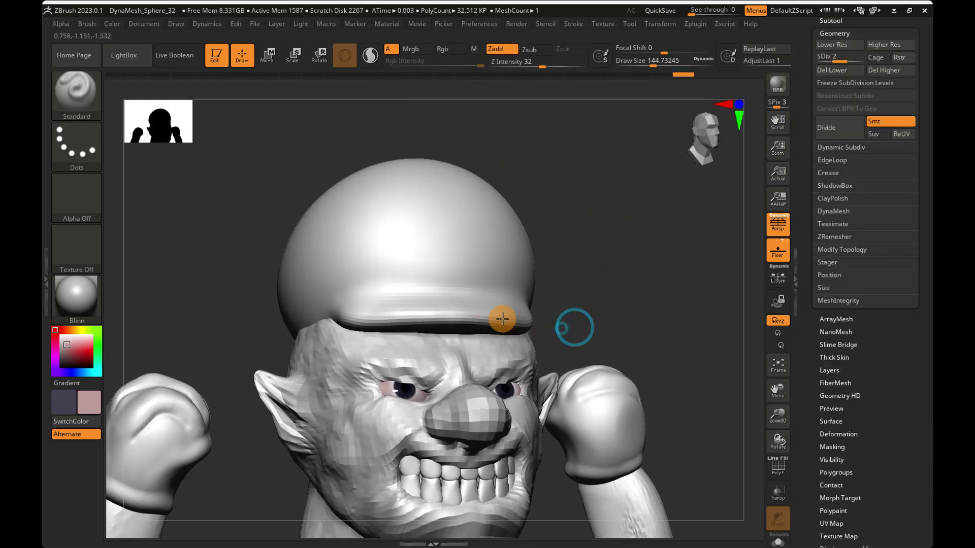
Step: Adjust the cap's width and height on the goblin's head with the transform gizmo
left_click(268, 53)
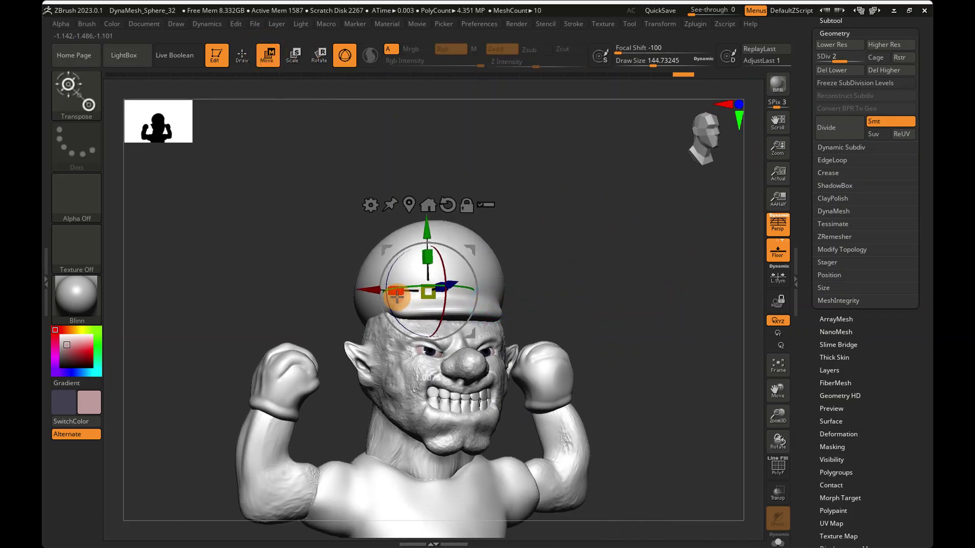
left_click_drag(387, 293, 391, 274)
left_click_drag(378, 229, 381, 235)
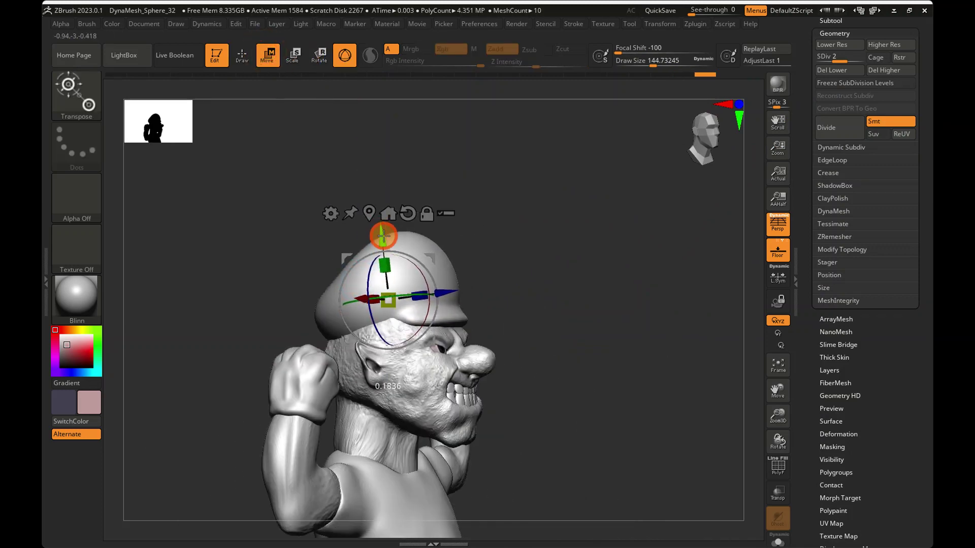
right_click_drag(407, 228, 375, 232)
left_click_drag(380, 302, 373, 305)
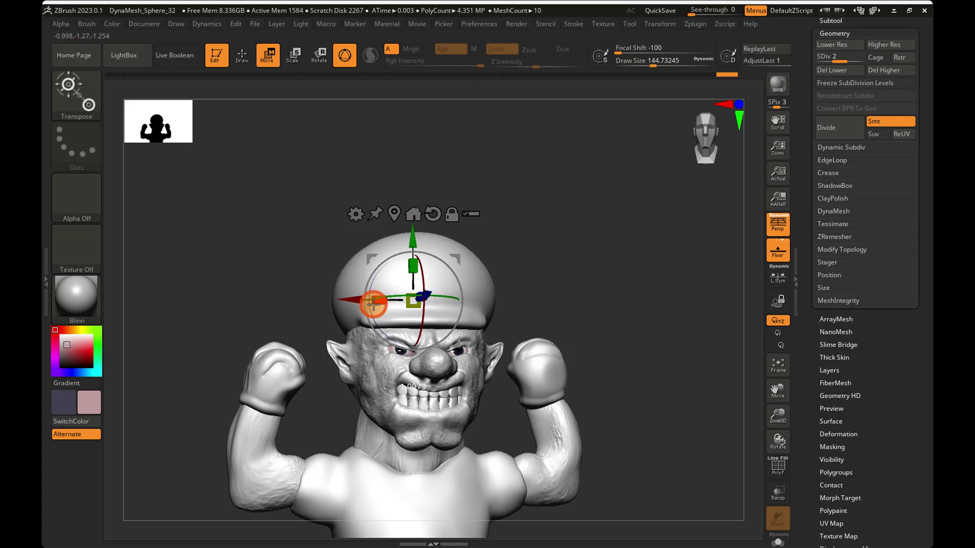
Step: Reshape the cap's sides around the head with the Move brush at draw size about 525, and smooth its front
left_click(80, 82)
left_click(332, 105)
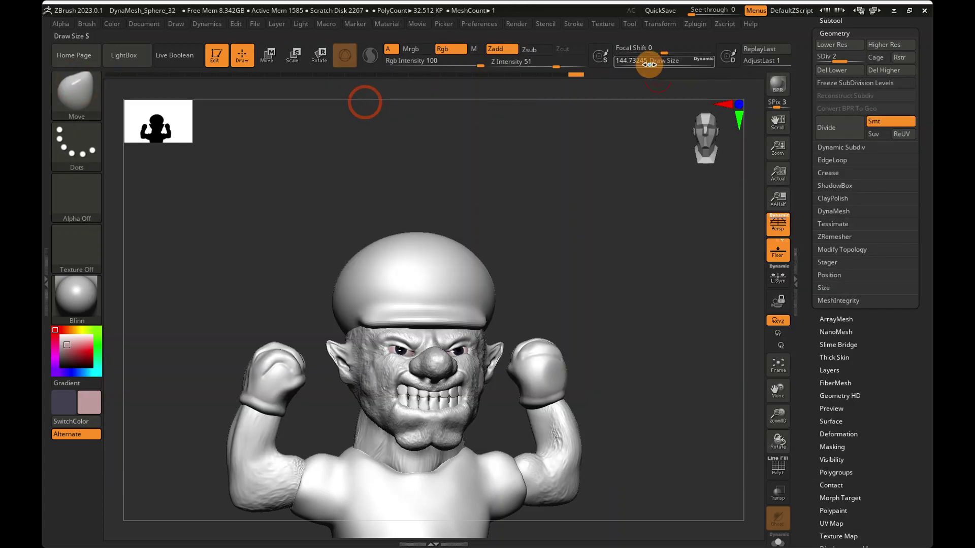
left_click_drag(649, 65, 686, 68)
mouse_move(583, 222)
right_mouse_down()
mouse_move(537, 242)
mouse_move(548, 242)
right_mouse_up()
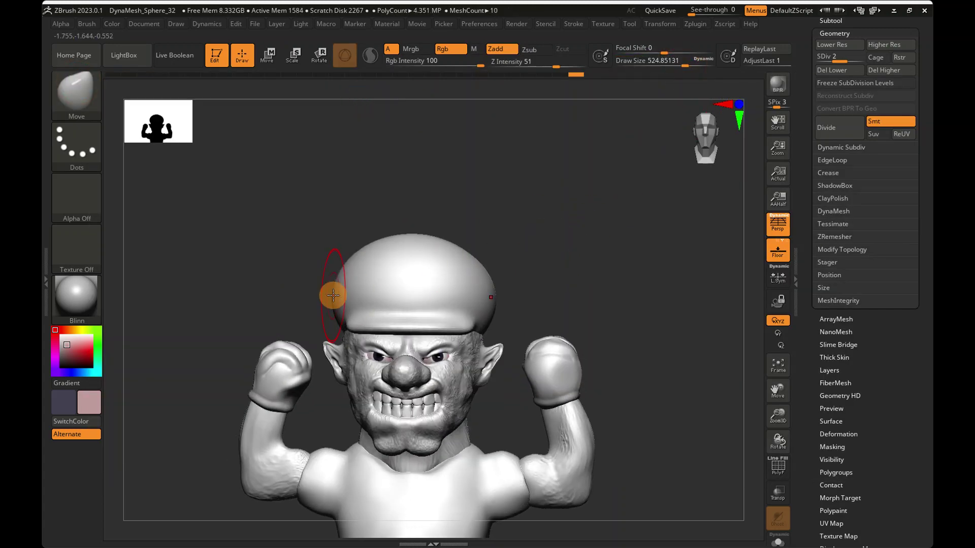
left_click_drag(354, 255, 332, 292)
right_click_drag(332, 292, 317, 289)
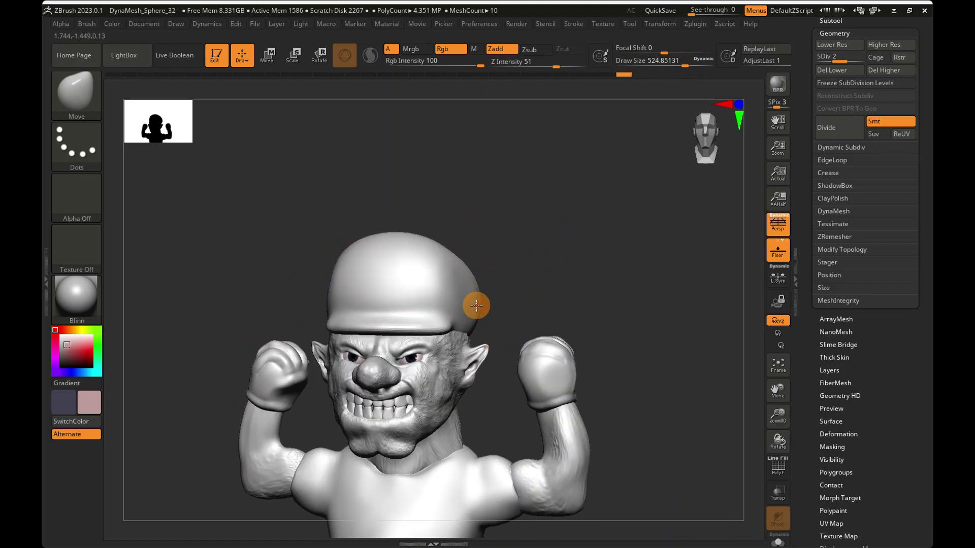
right_click_drag(476, 305, 712, 127)
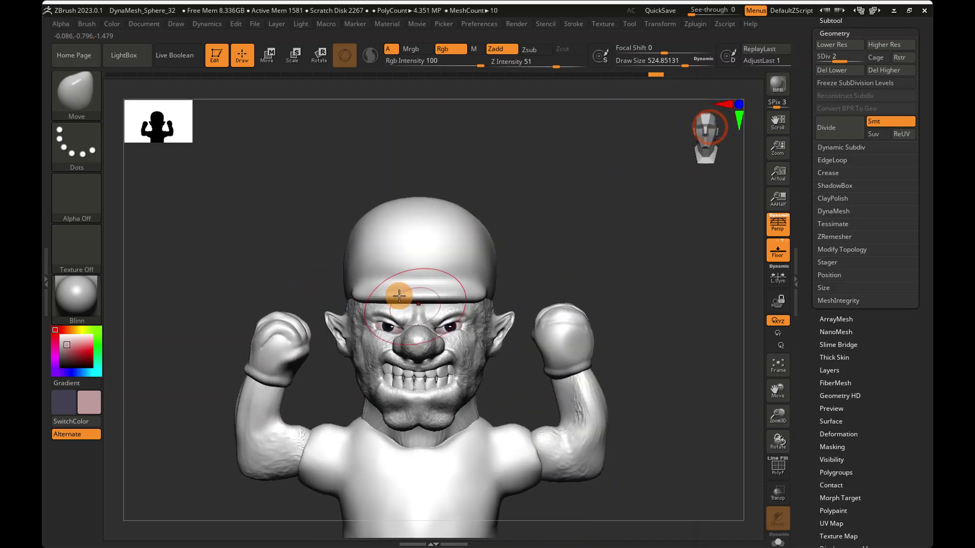
right_click_drag(358, 290, 371, 243)
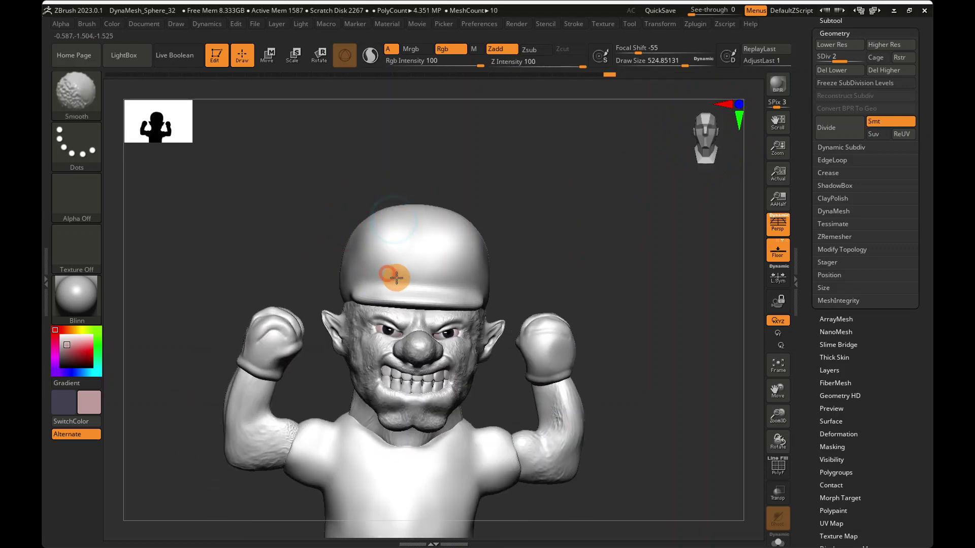
right_click_drag(397, 277, 490, 320)
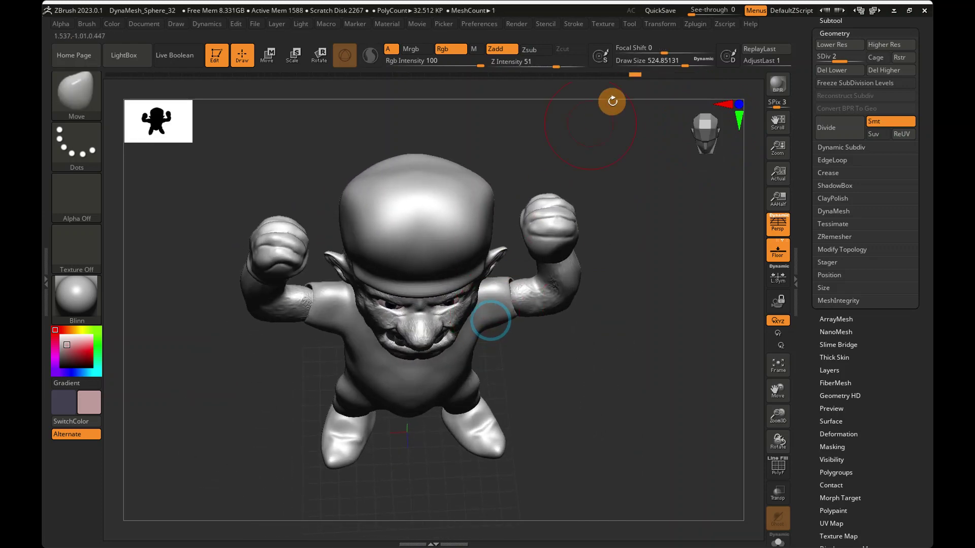
Step: Arch the middle of the cap's brim with the Move brush at draw size about 318, and smooth the front at about 217
left_click_drag(684, 65, 669, 68)
mouse_move(550, 284)
right_mouse_down("ctrl")
mouse_move(485, 324)
mouse_move(421, 311)
right_mouse_up("ctrl")
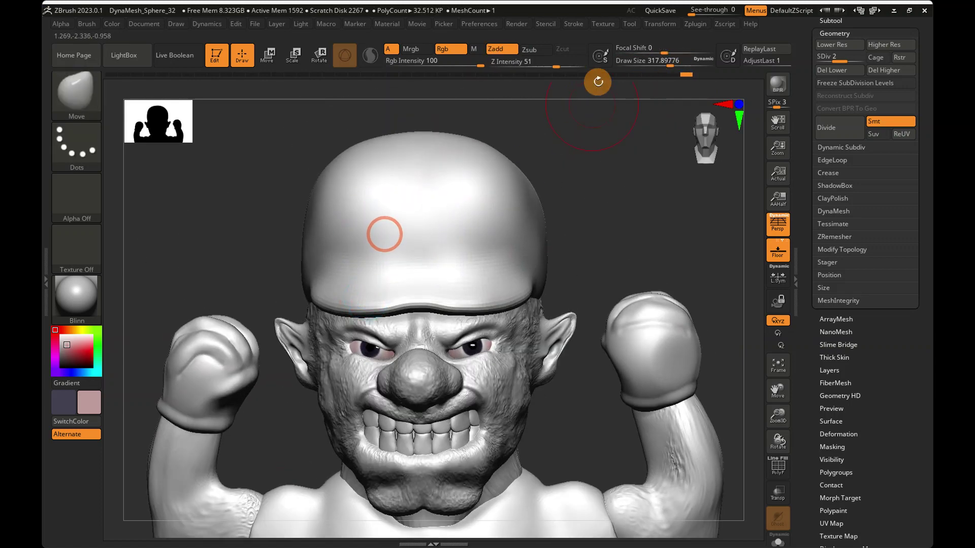
left_click(666, 63)
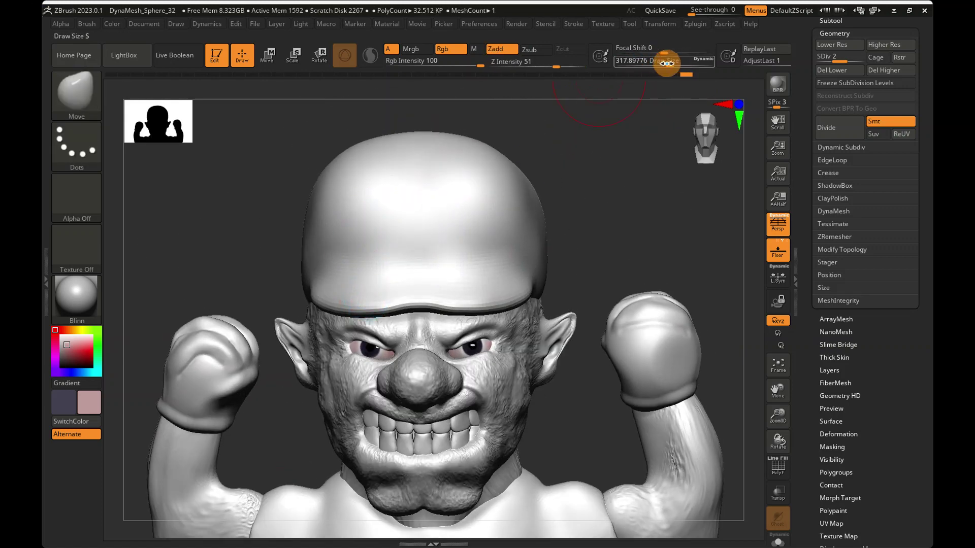
left_click_drag(667, 63, 663, 63)
mouse_move(550, 200)
right_mouse_down()
mouse_move(518, 195)
mouse_move(559, 192)
right_mouse_up()
mouse_move(468, 221)
right_mouse_down()
mouse_move(399, 258)
mouse_move(387, 226)
right_mouse_up()
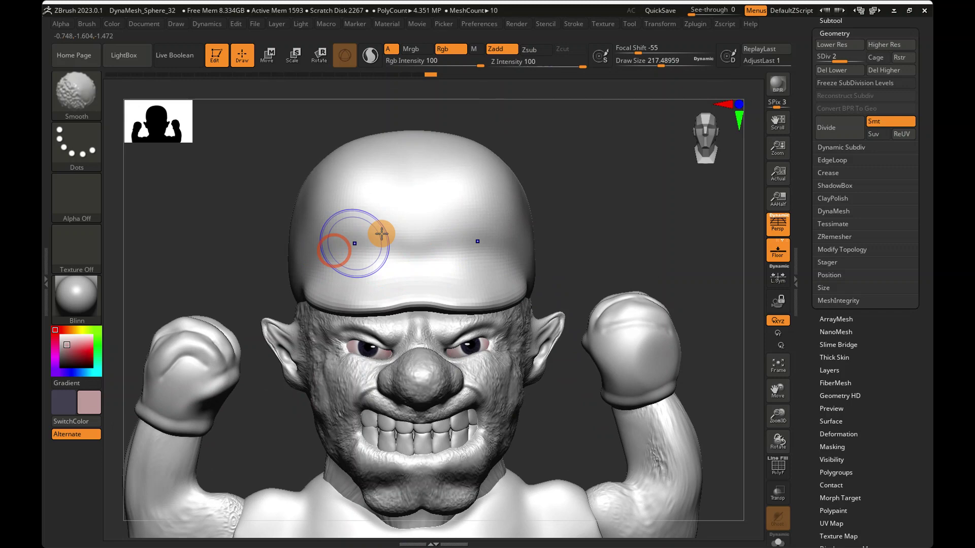
mouse_move(382, 234)
right_mouse_down()
mouse_move(459, 227)
mouse_move(448, 256)
mouse_move(398, 268)
right_mouse_up()
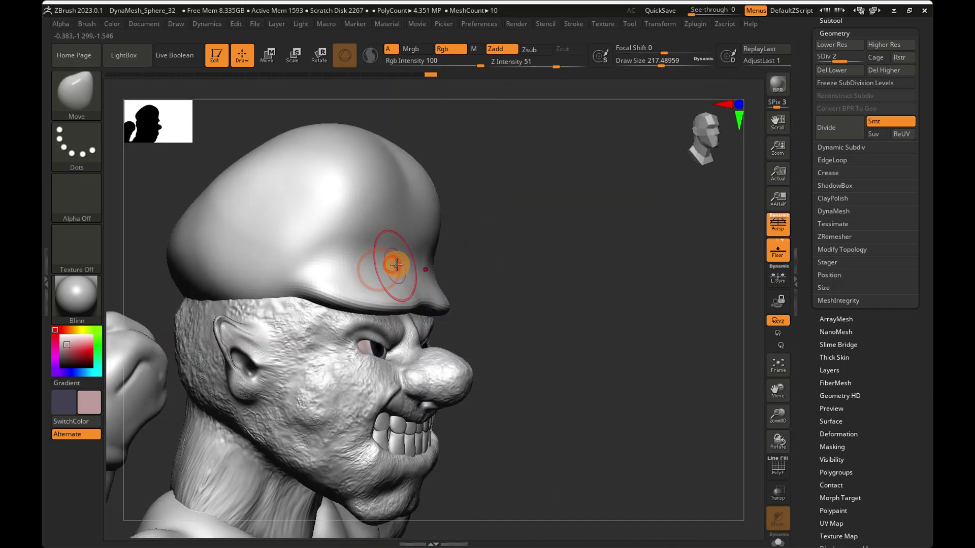
Step: Refine the cap's front profile above the brim with the Move brush at draw size about 217
left_click_drag(413, 269, 417, 268)
mouse_move(416, 266)
right_mouse_down()
mouse_move(400, 272)
mouse_move(459, 252)
mouse_move(337, 259)
mouse_move(468, 215)
right_mouse_up()
mouse_move(547, 243)
right_mouse_down()
mouse_move(533, 326)
mouse_move(448, 288)
mouse_move(525, 323)
right_mouse_up()
right_click_drag(439, 261, 529, 345, "ctrl")
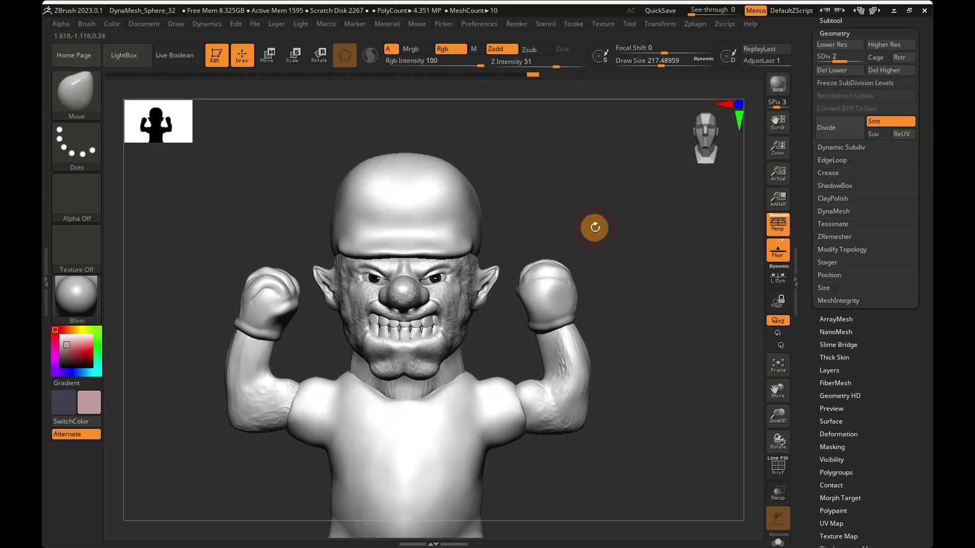
right_click_drag(592, 225, 543, 224, "ctrl")
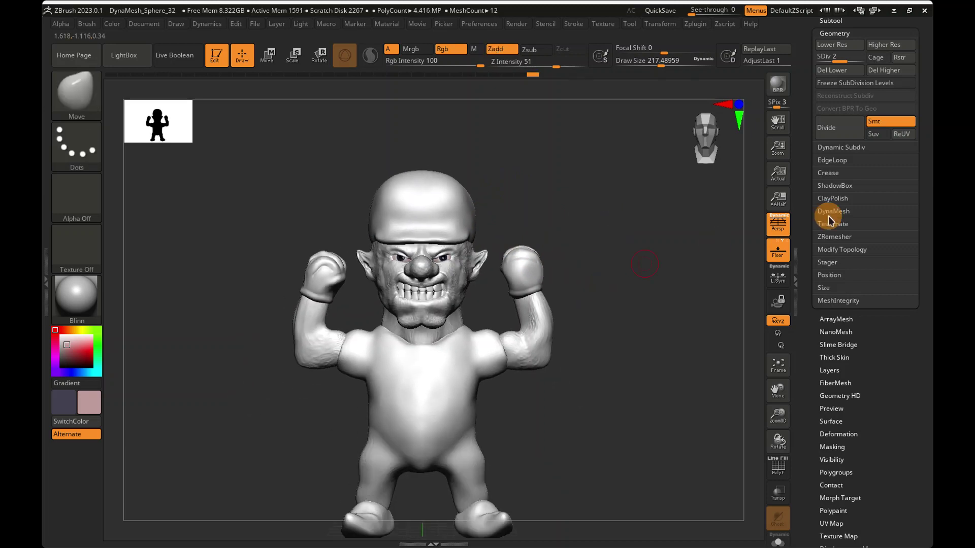
right_click_drag(714, 242, 750, 229, "ctrl")
left_click(900, 305)
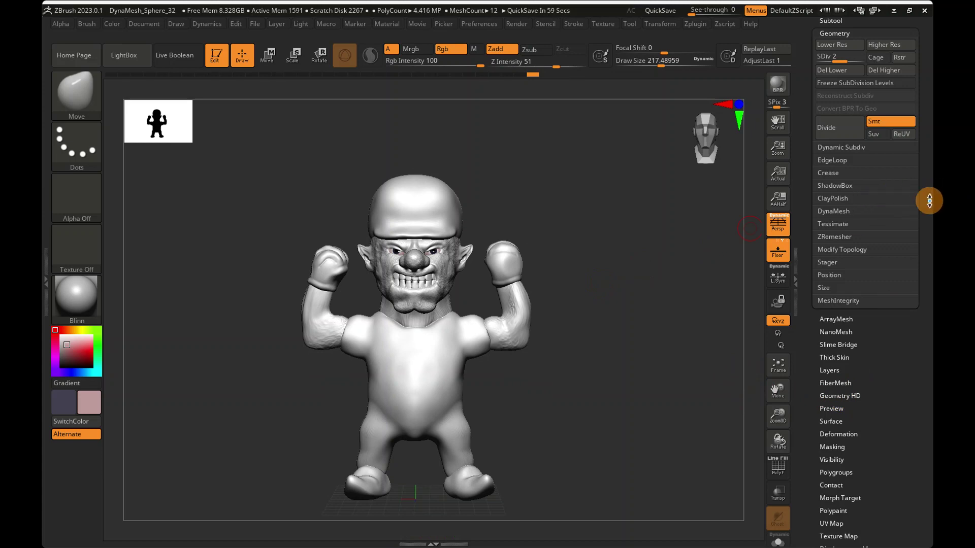
left_click(964, 188)
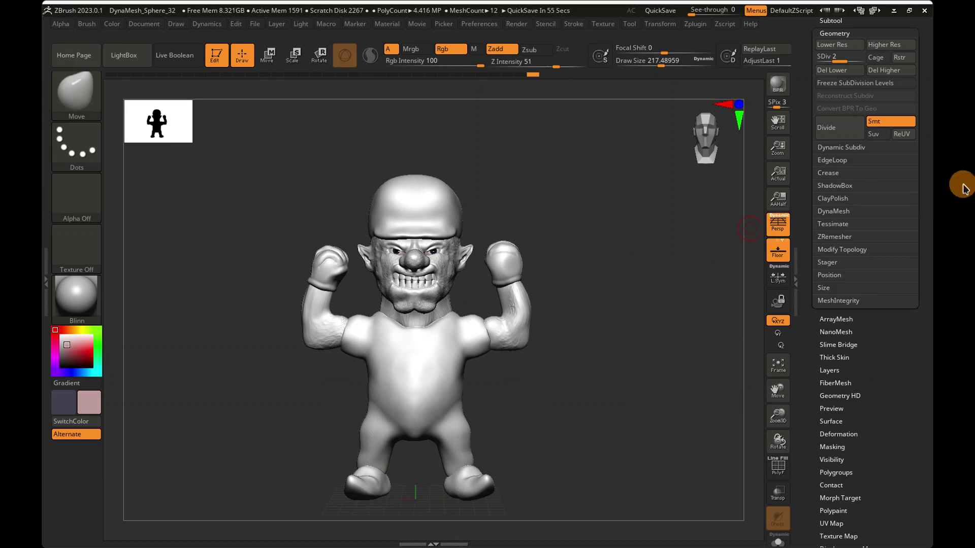